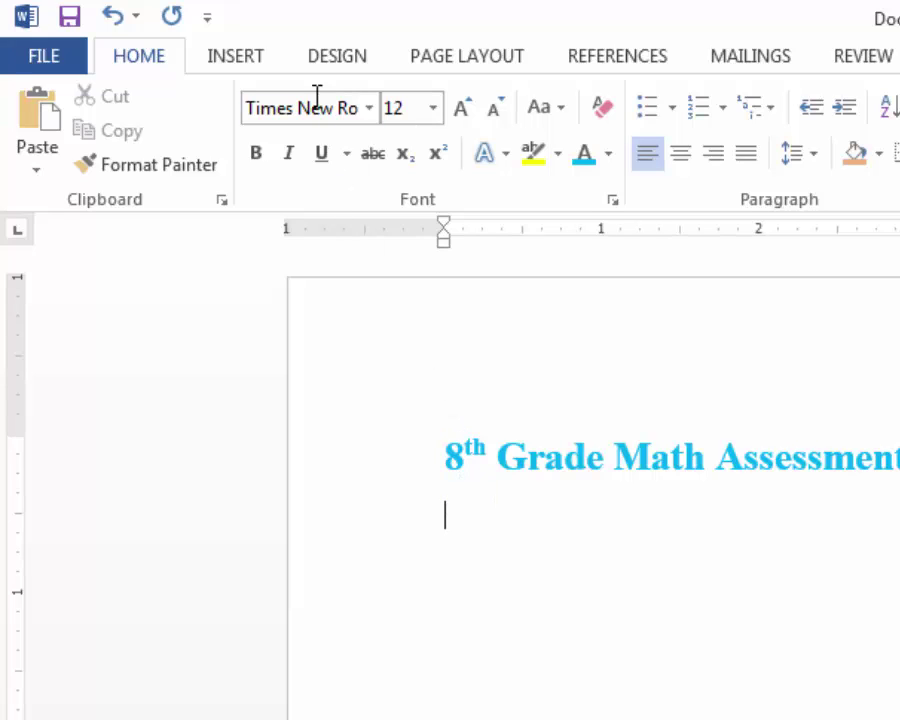
# Insert a Line with Markers chart below the 8th Grade Math Assessment heading
pyautogui.click(236, 57)
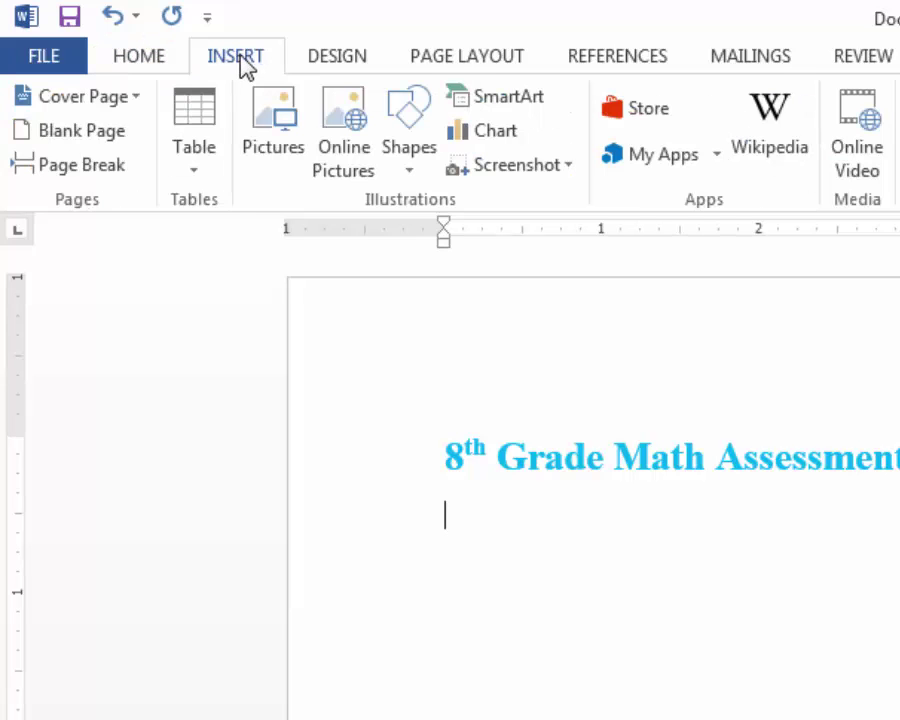
pyautogui.click(490, 132)
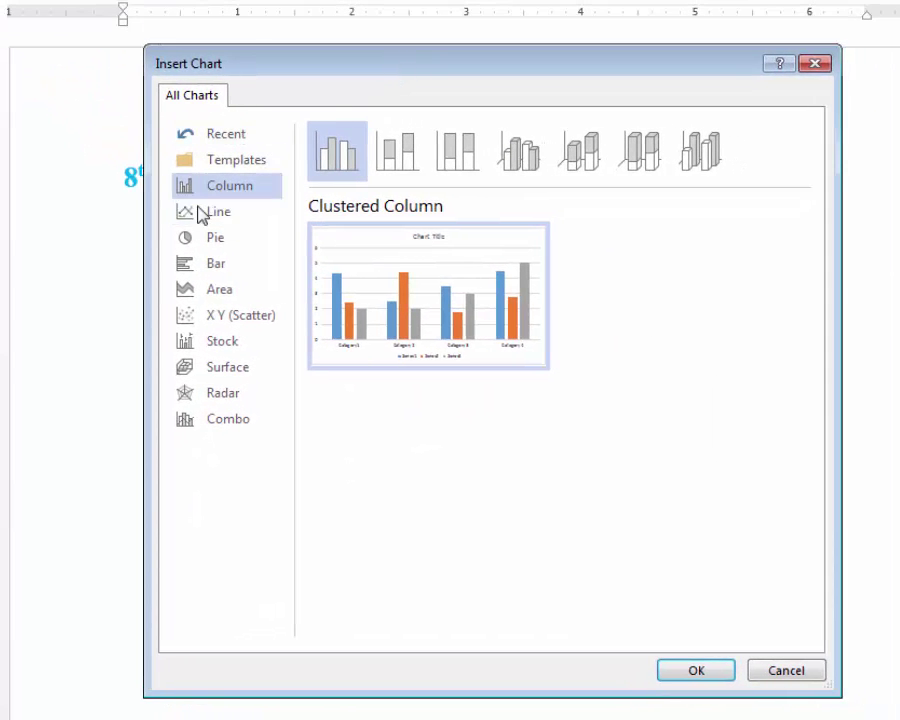
pyautogui.click(220, 222)
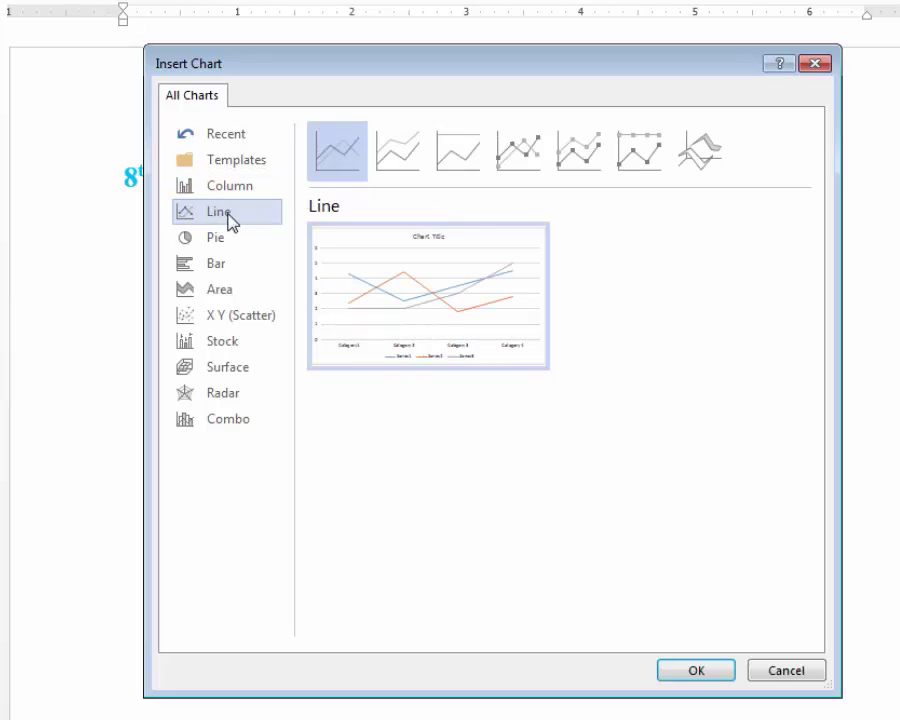
pyautogui.click(519, 158)
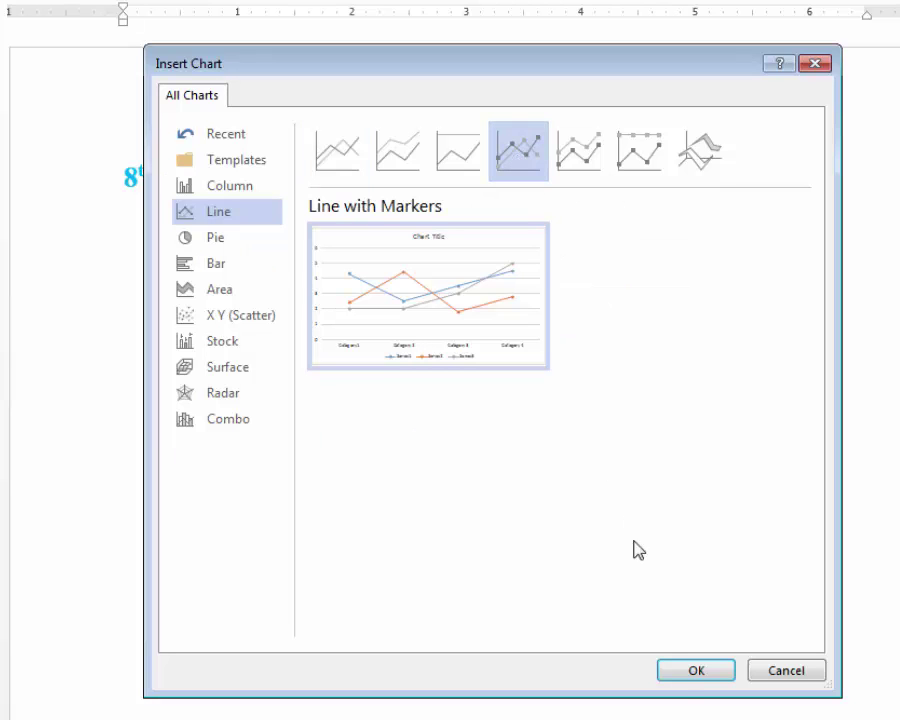
pyautogui.click(686, 680)
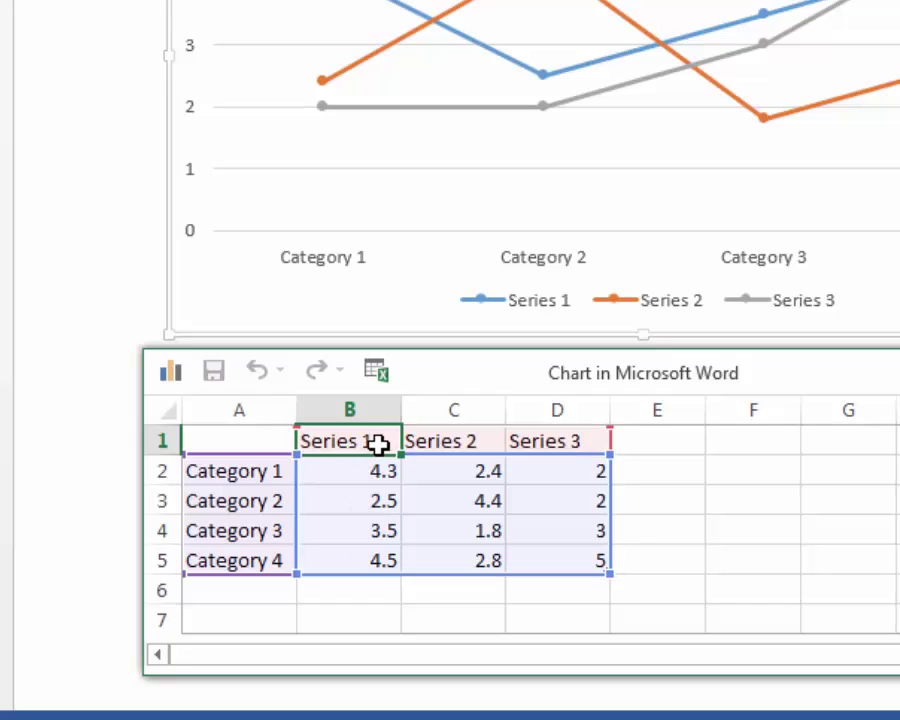
# Rename the first two series in the chart data to All Districts and SD
pyautogui.write('A')
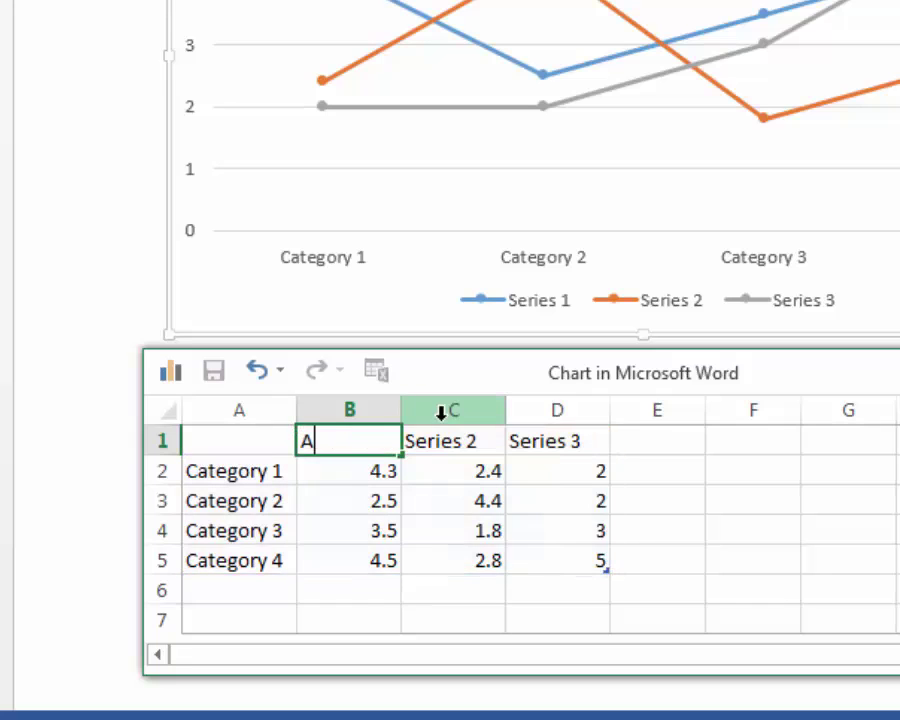
pyautogui.write('ll Distr')
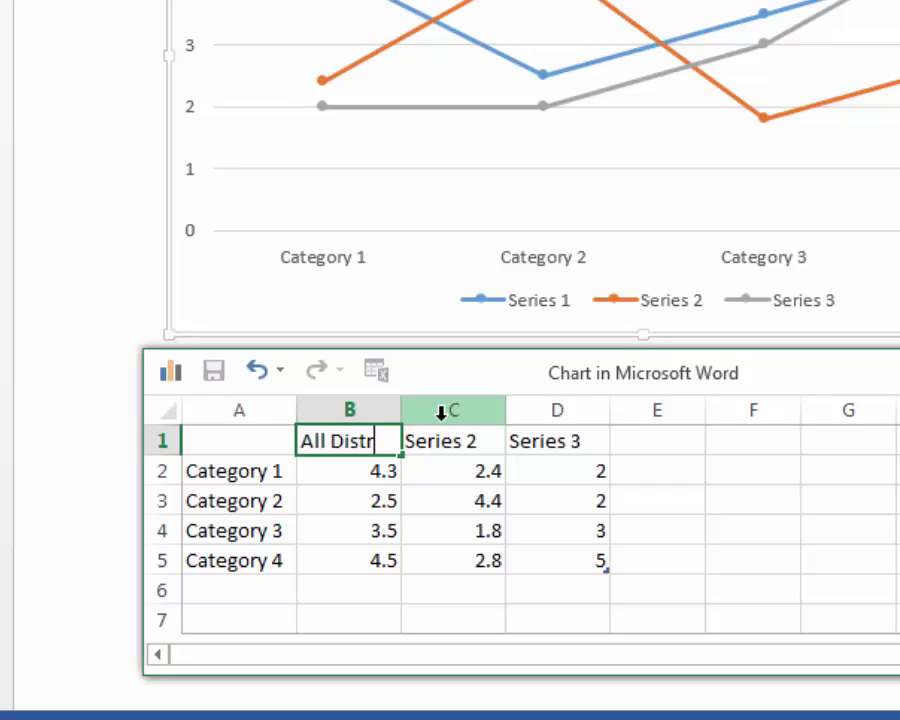
pyautogui.write('ictes')
pyautogui.press('Tab')
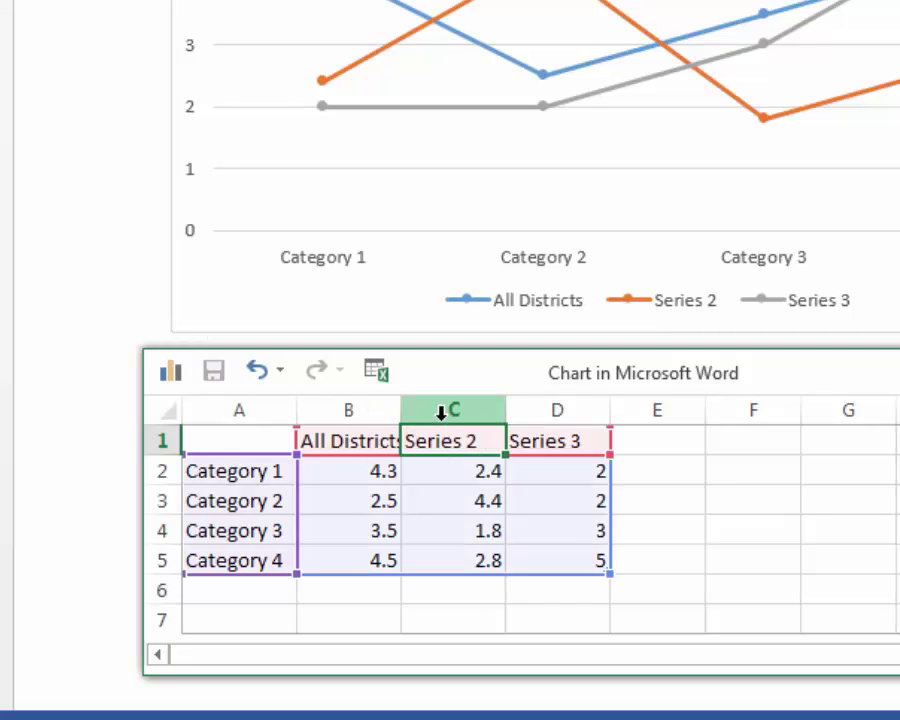
pyautogui.write('SD')
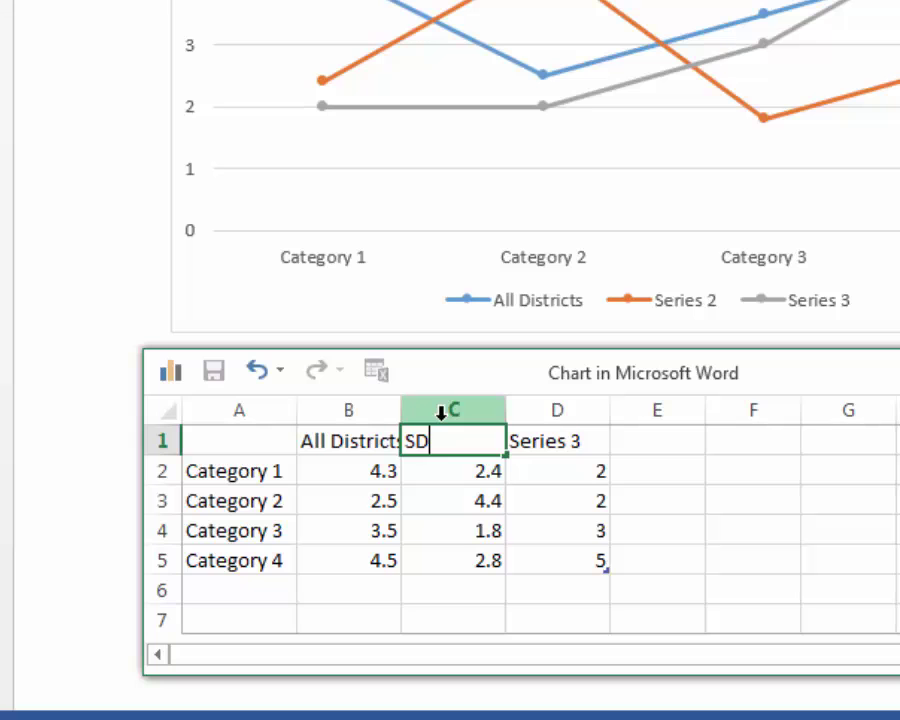
pyautogui.press('Return')
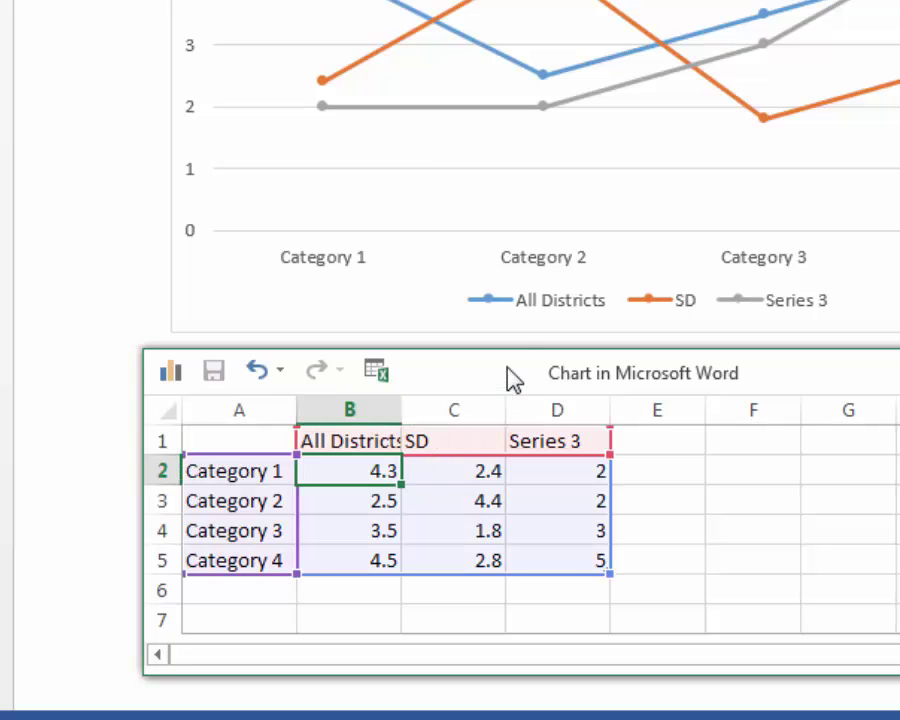
# Move the chart data sheet away from its current spot and label the four categories Spring 2014, Spring 2015, Spring 2016 and Spring 2017
pyautogui.moveTo(514, 378); pyautogui.dragTo(482, 139)
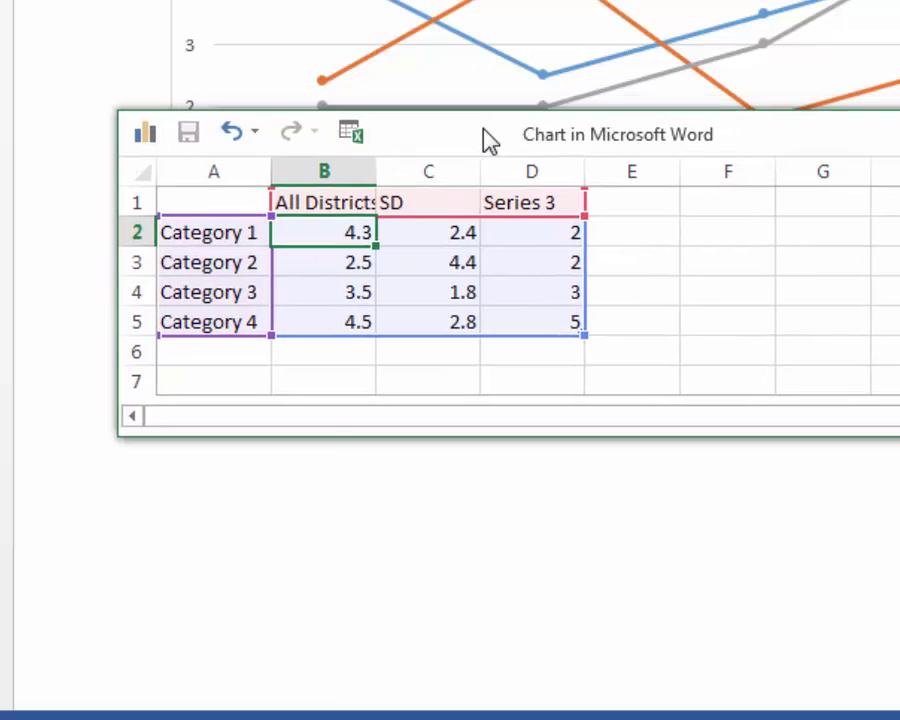
pyautogui.click(234, 236)
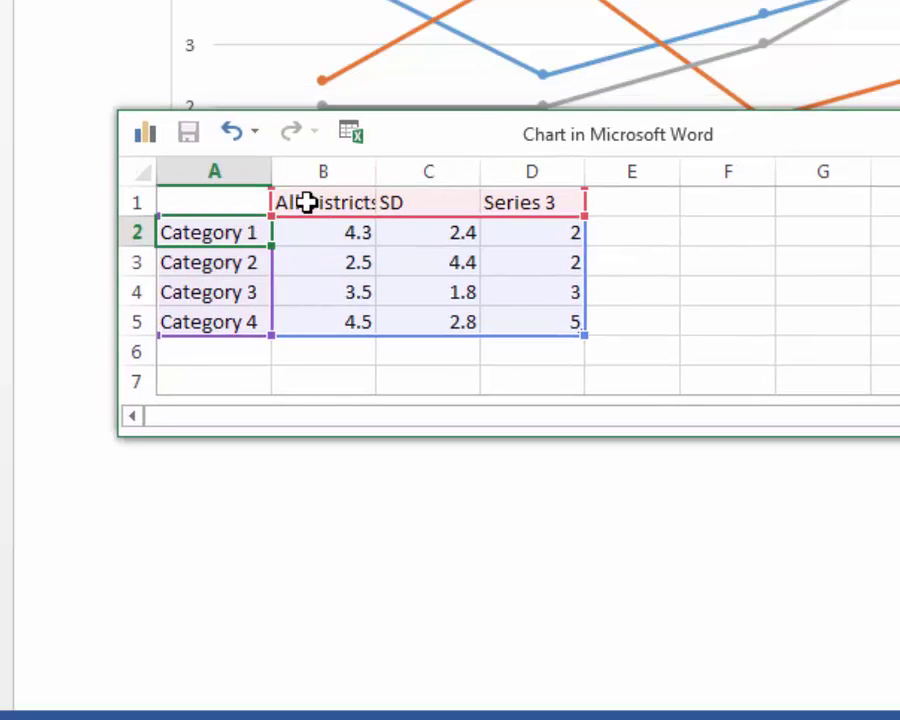
pyautogui.write('Spring 2014')
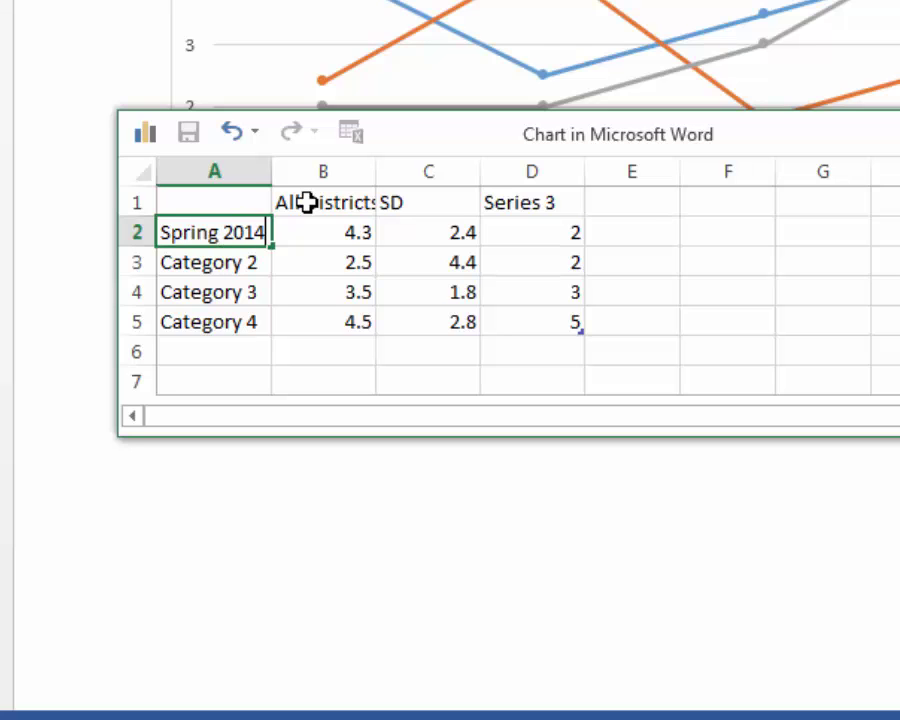
pyautogui.press('Return')
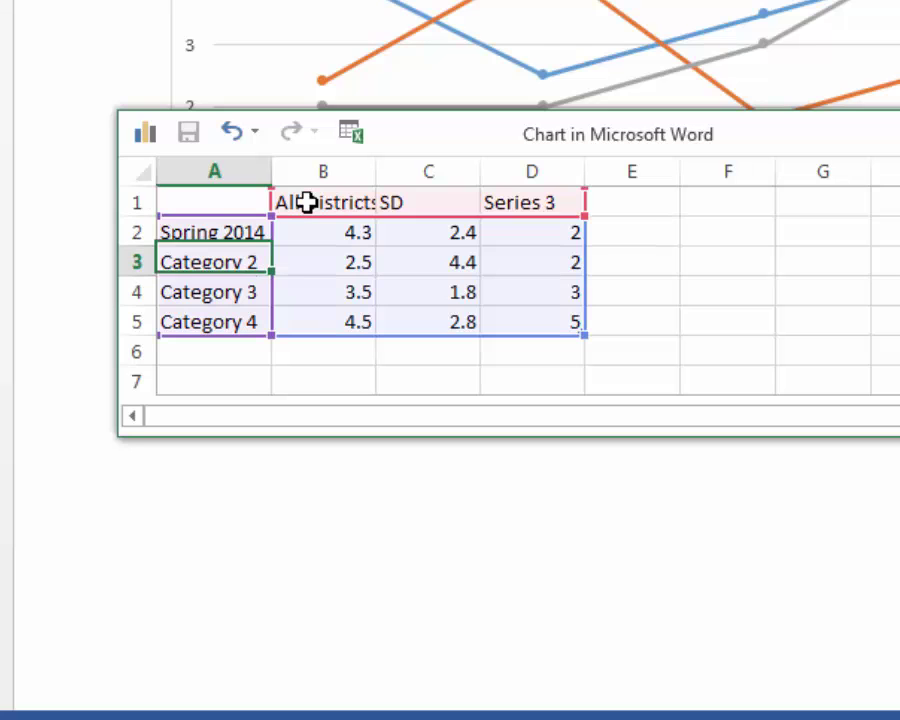
pyautogui.write('Spring')
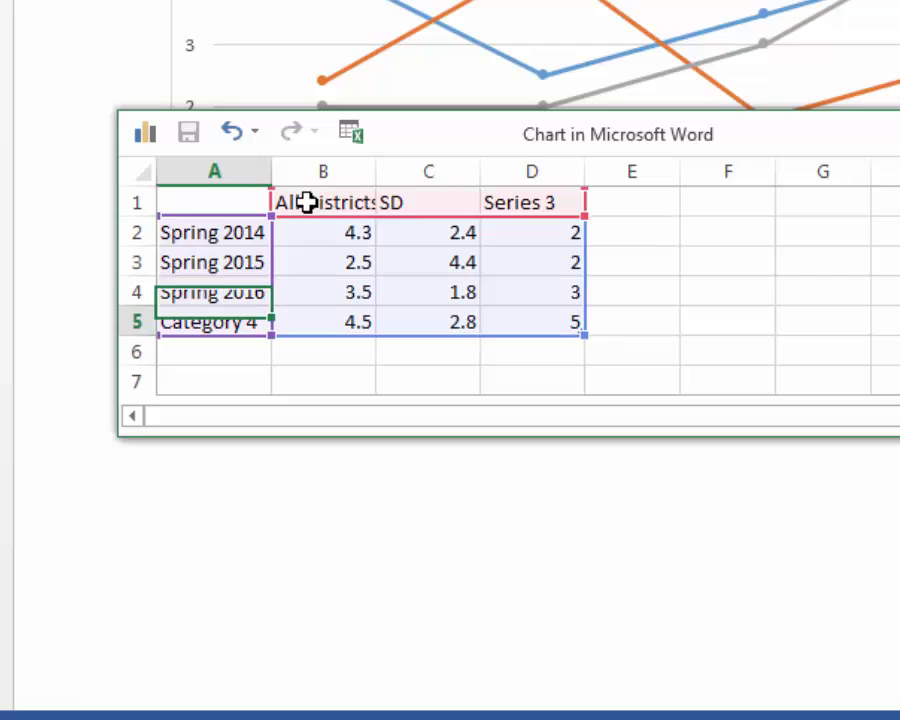
pyautogui.write('Spring 2017')
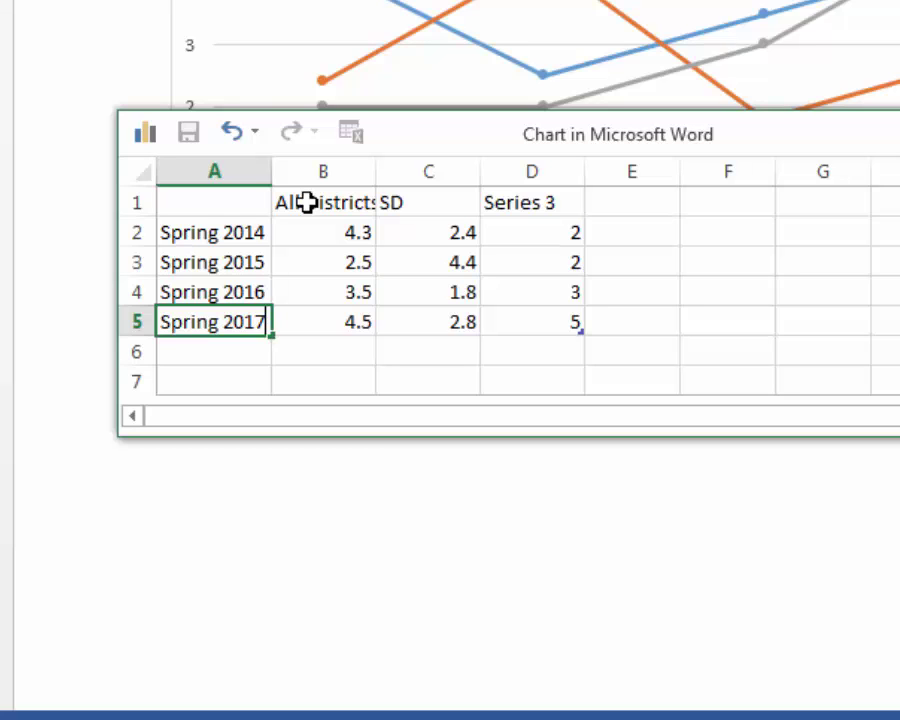
# Enter the All Districts values 34, 39, 36 and 40 for Spring 2014 through Spring 2017
pyautogui.click(336, 230)
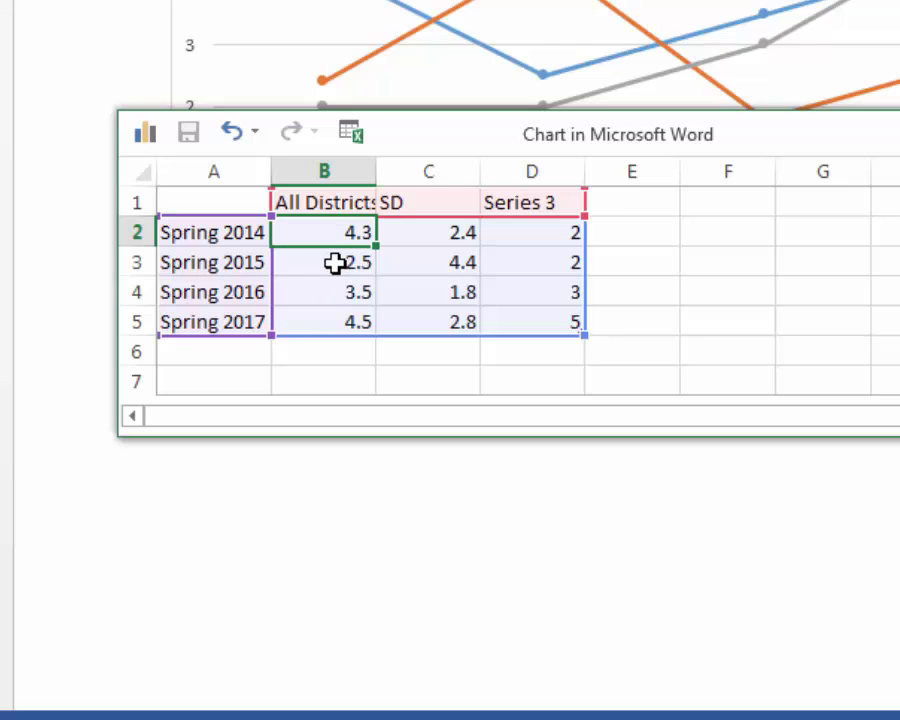
pyautogui.write('34')
pyautogui.press('Return')
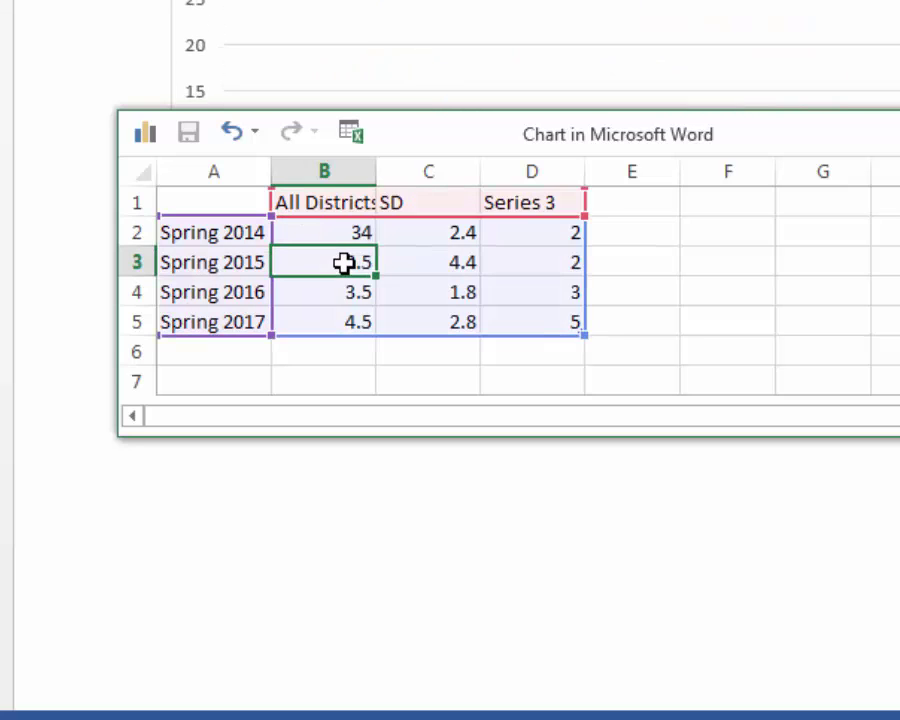
pyautogui.write('39')
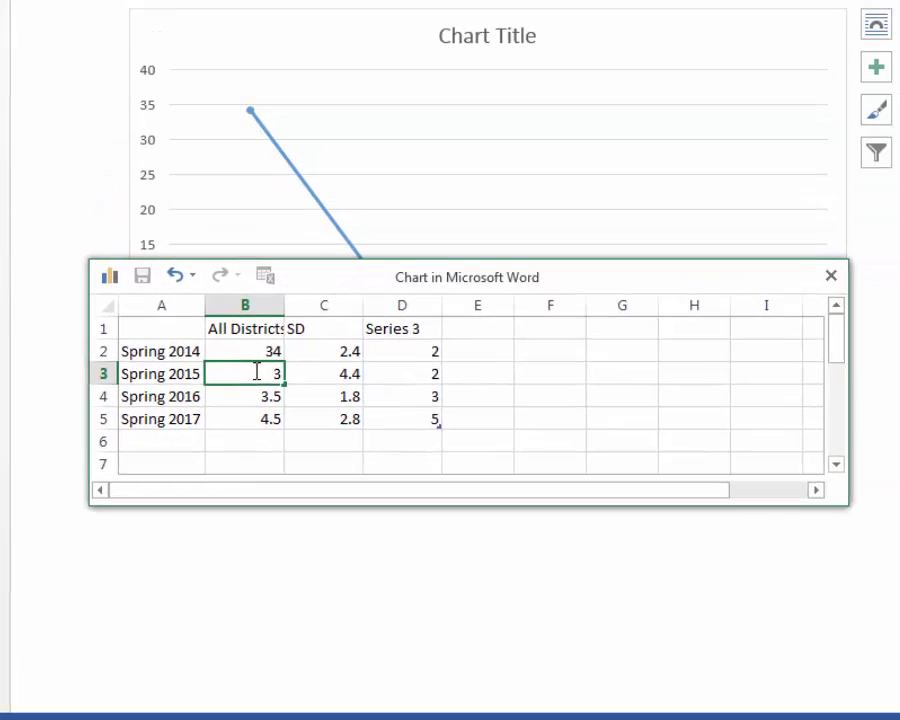
pyautogui.press('Return')
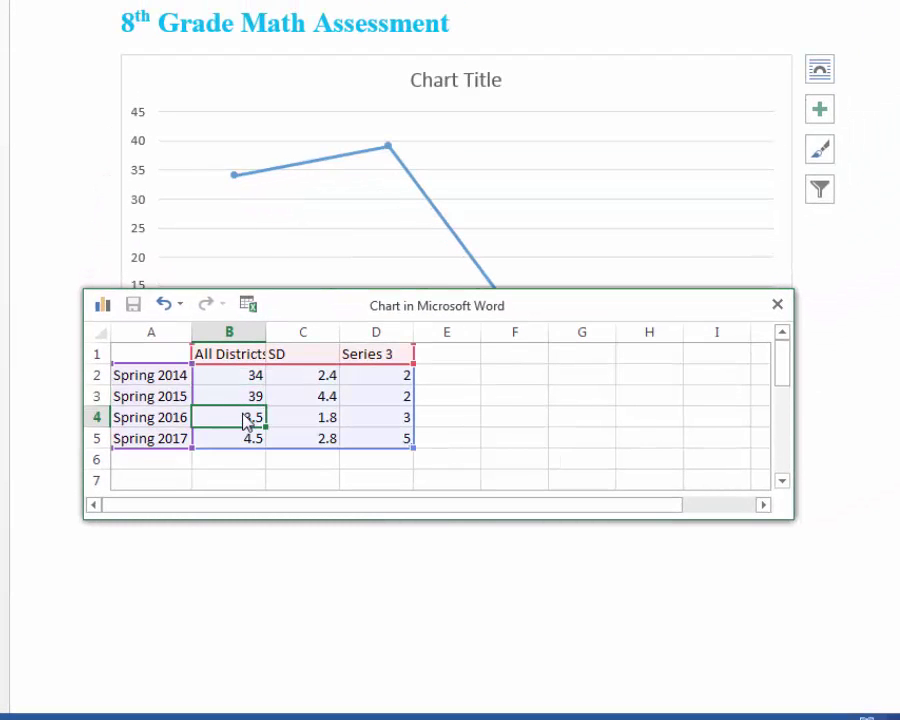
pyautogui.write('36')
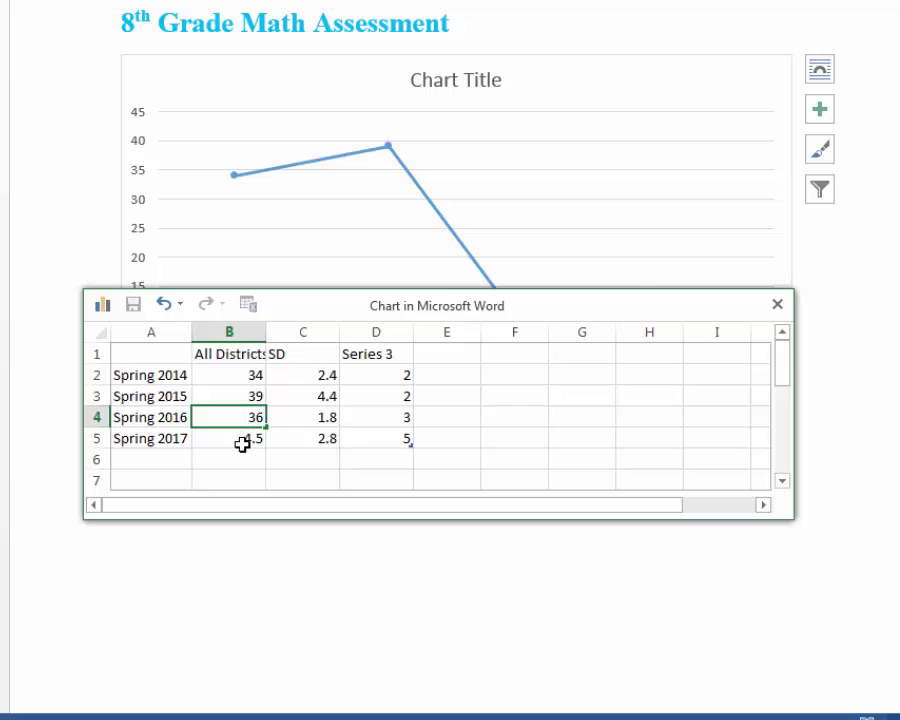
pyautogui.press('Return')
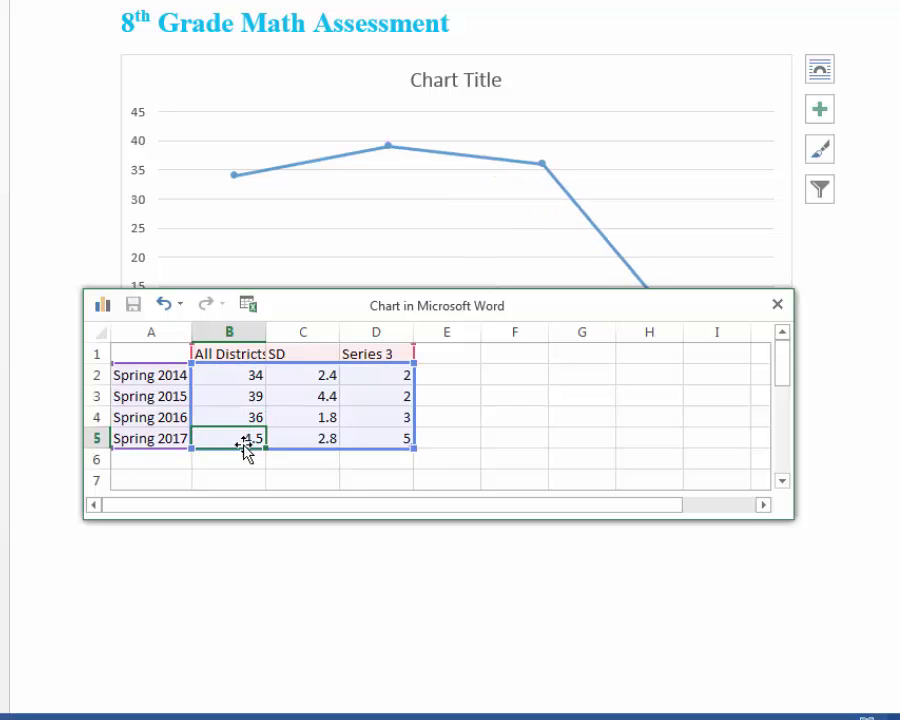
pyautogui.write('40')
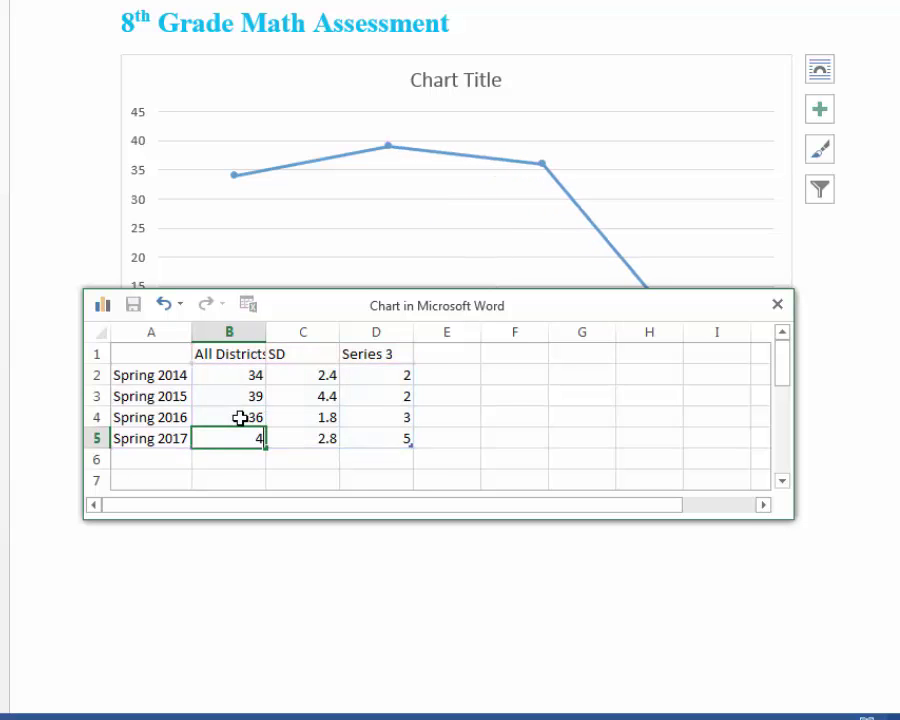
# Enter the SD values 36, 42, 45 and 47 for Spring 2014 through Spring 2017
pyautogui.click(303, 375)
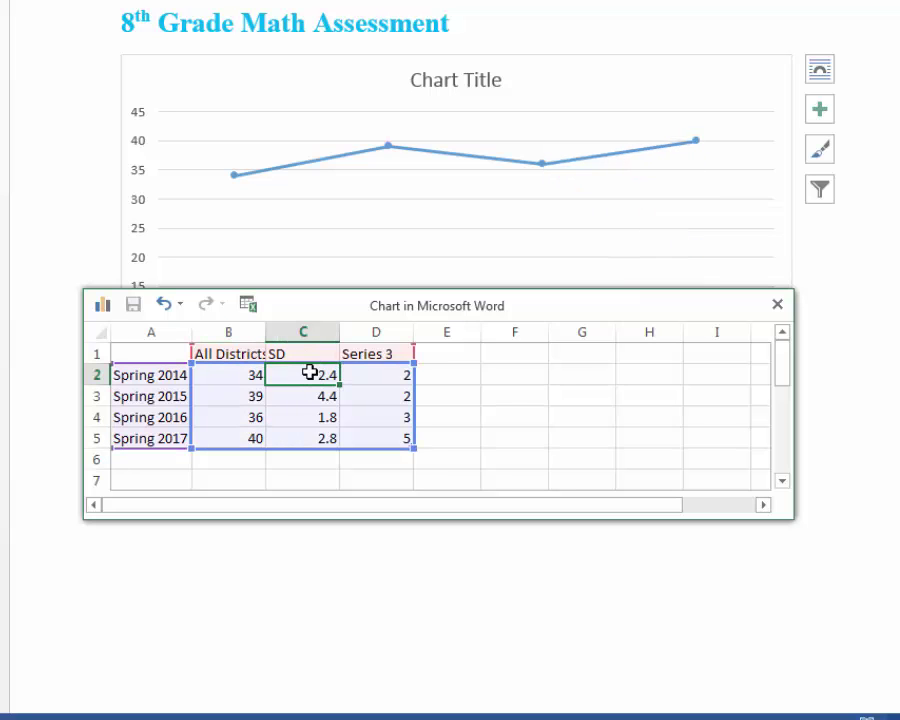
pyautogui.write('36')
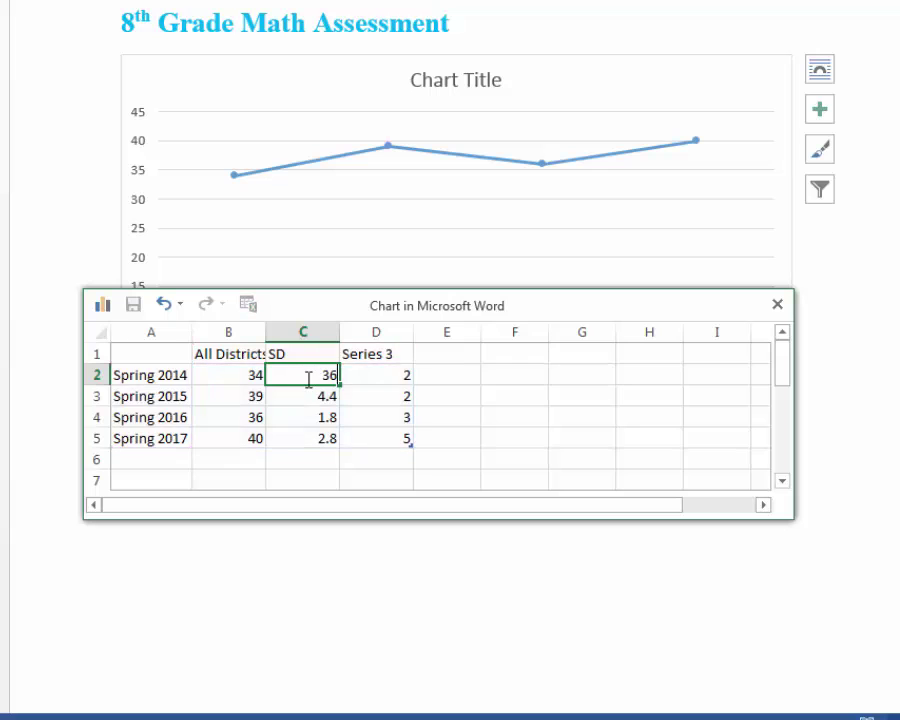
pyautogui.click(310, 399)
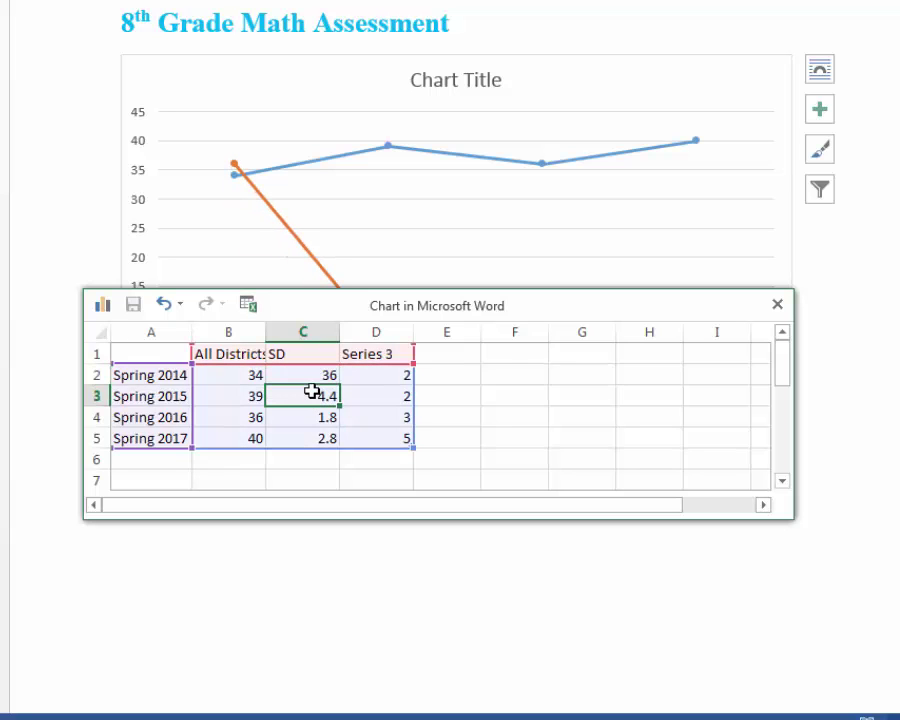
pyautogui.write('42')
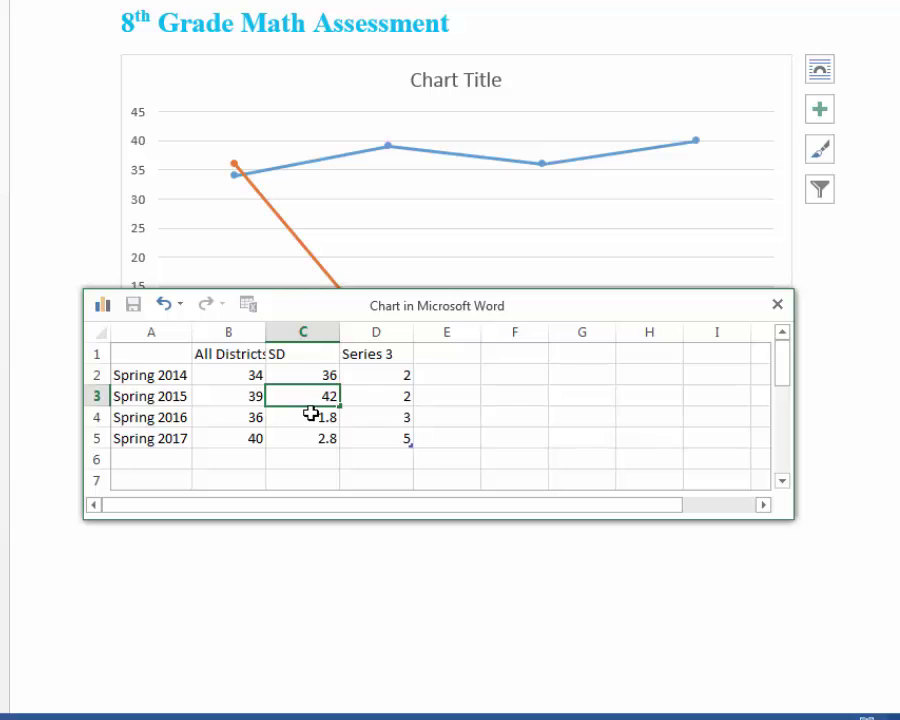
pyautogui.click(312, 415)
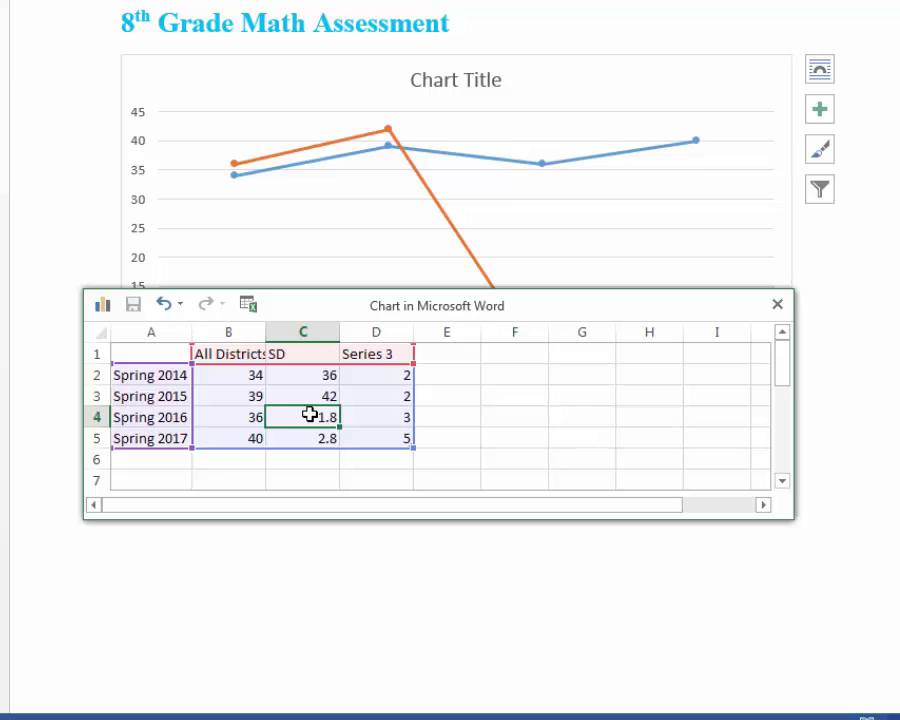
pyautogui.write('45')
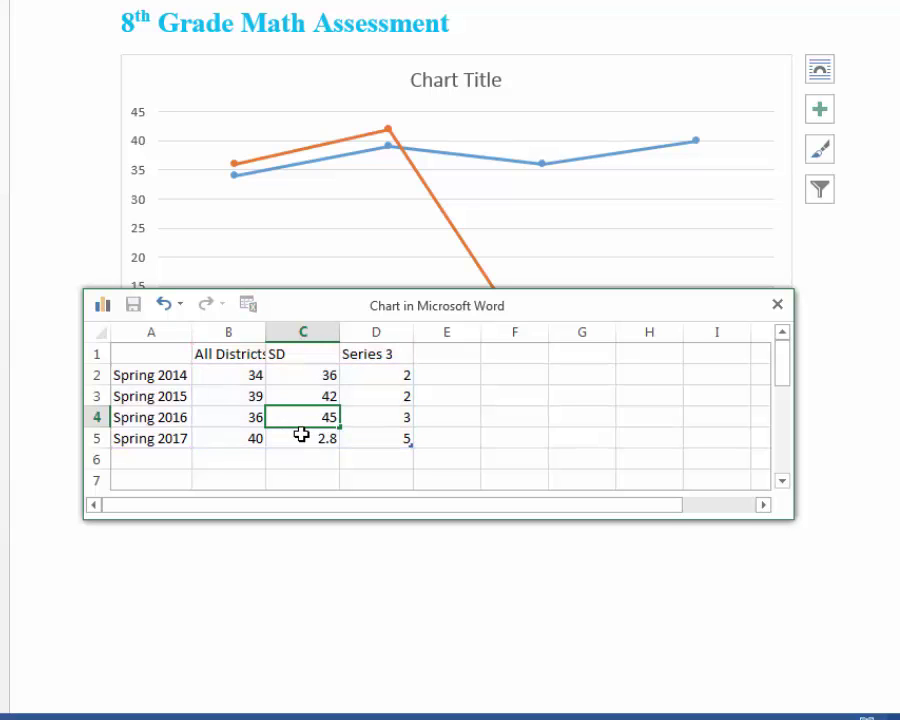
pyautogui.click(301, 434)
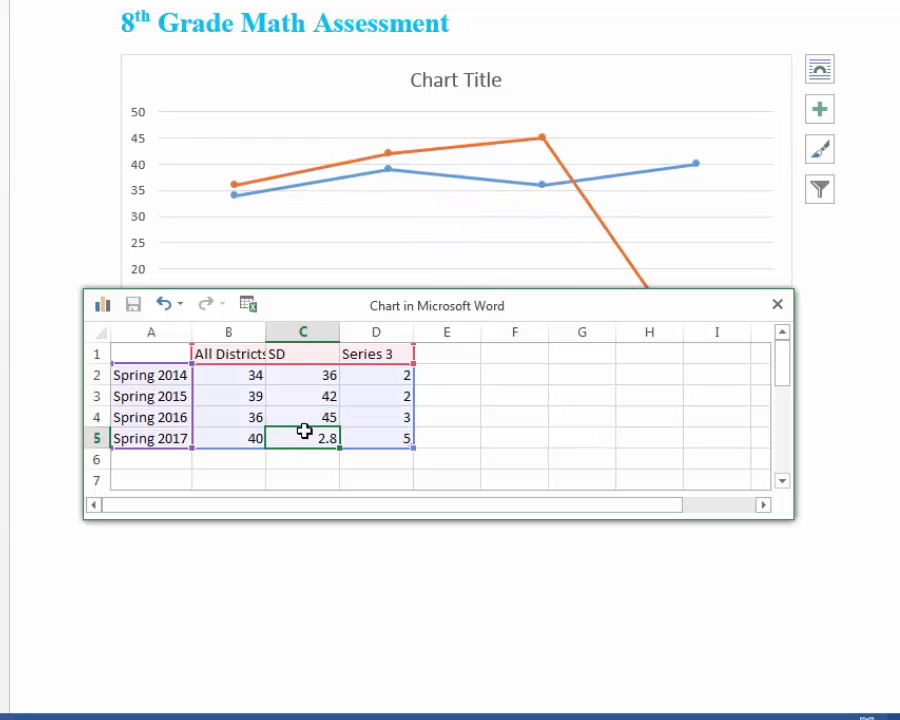
pyautogui.write('47')
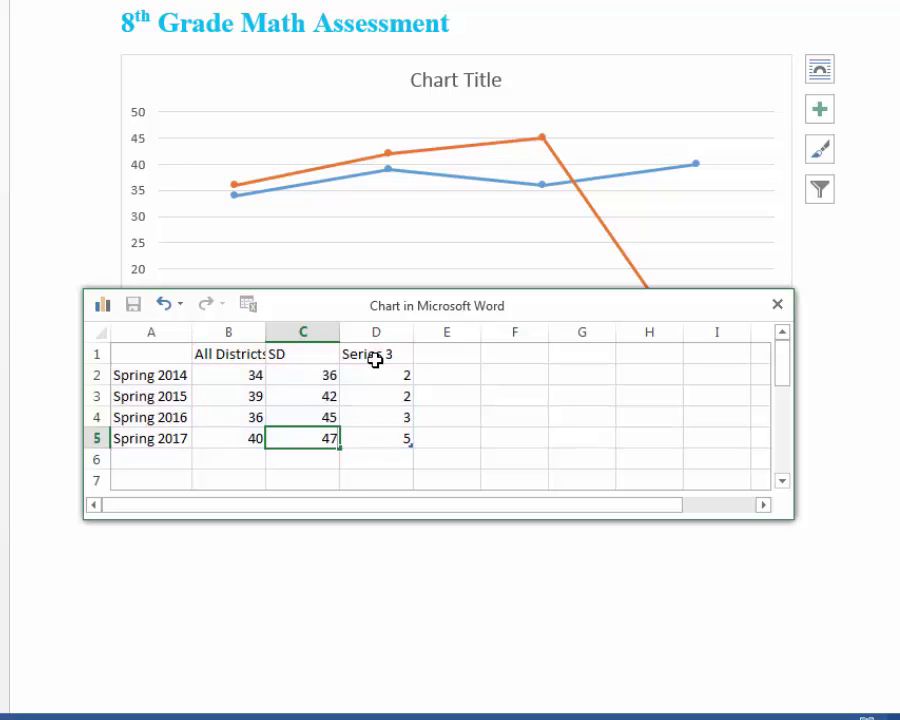
# Clear the Series 3 header and its four values from the chart data
pyautogui.moveTo(376, 356); pyautogui.dragTo(380, 438)
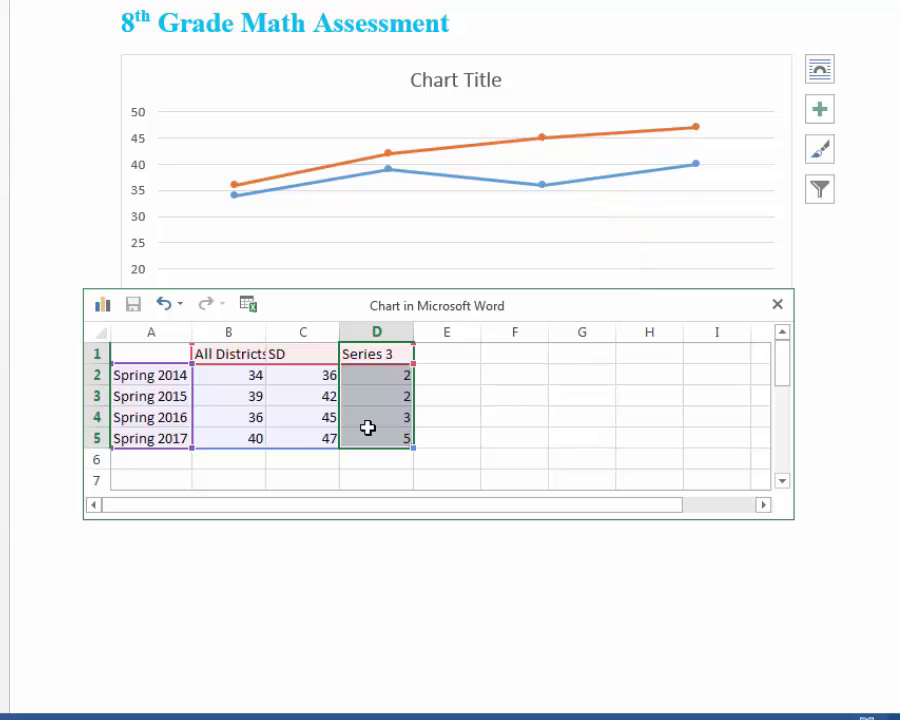
pyautogui.press('Delete')
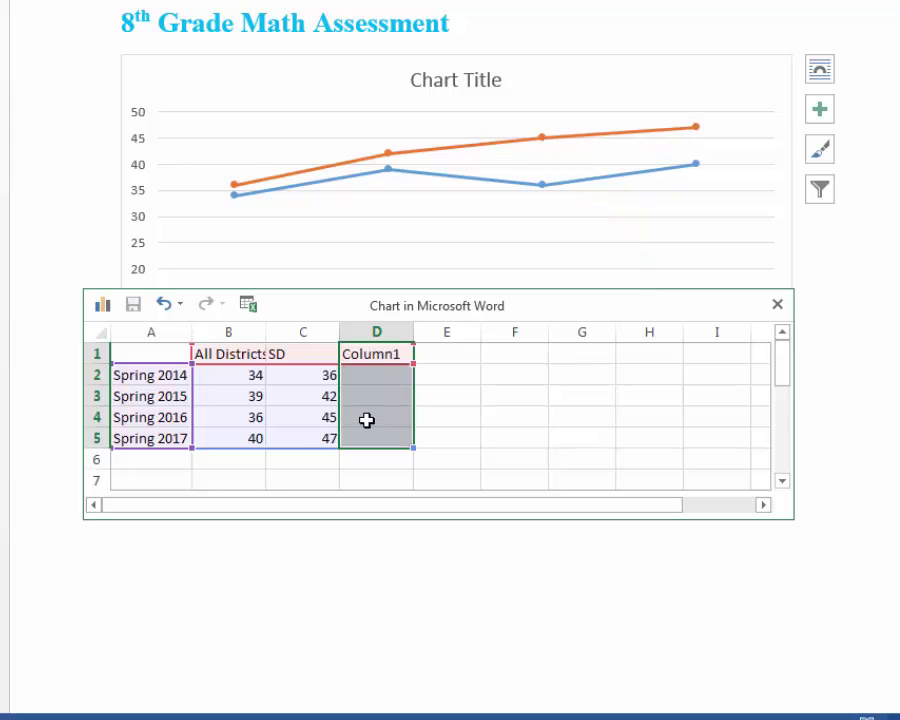
# Open the chart data in the full Excel window and delete the unused Column1 column
pyautogui.click(248, 304)
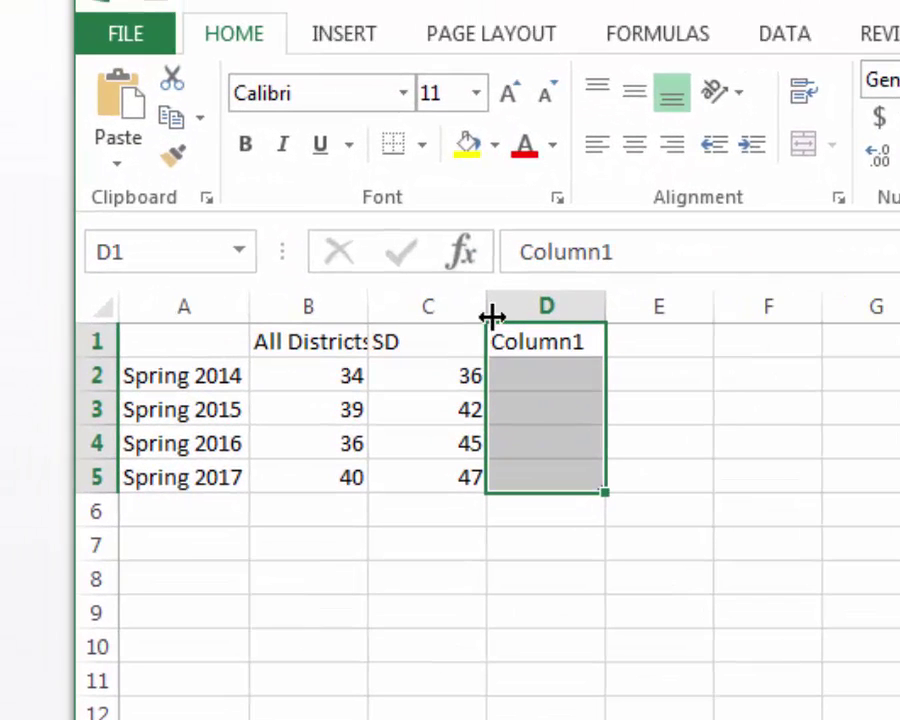
pyautogui.click(552, 303)
pyautogui.rightClick(543, 302)
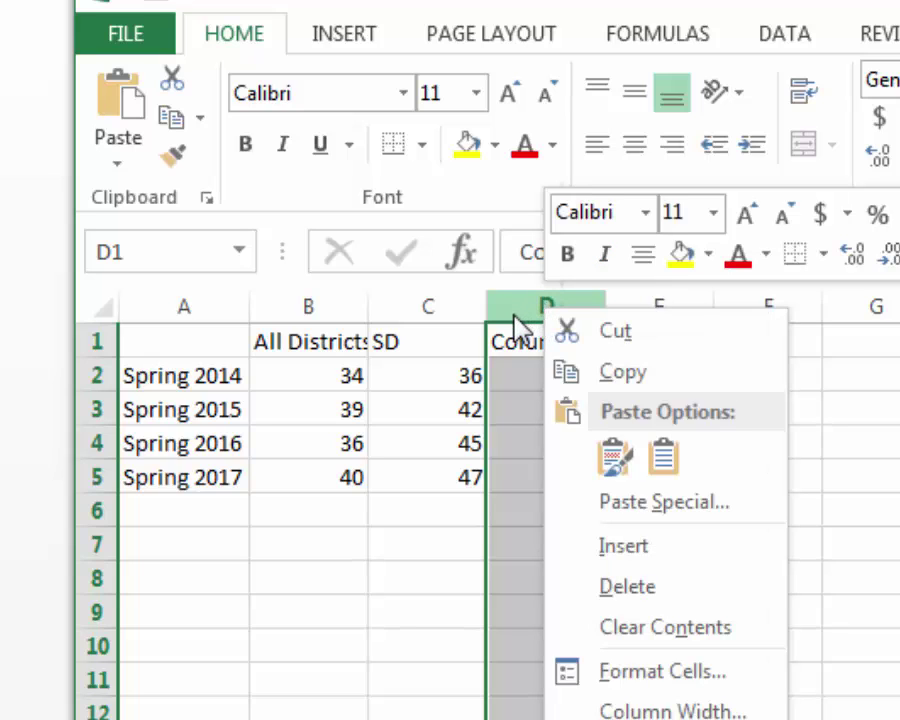
pyautogui.click(616, 586)
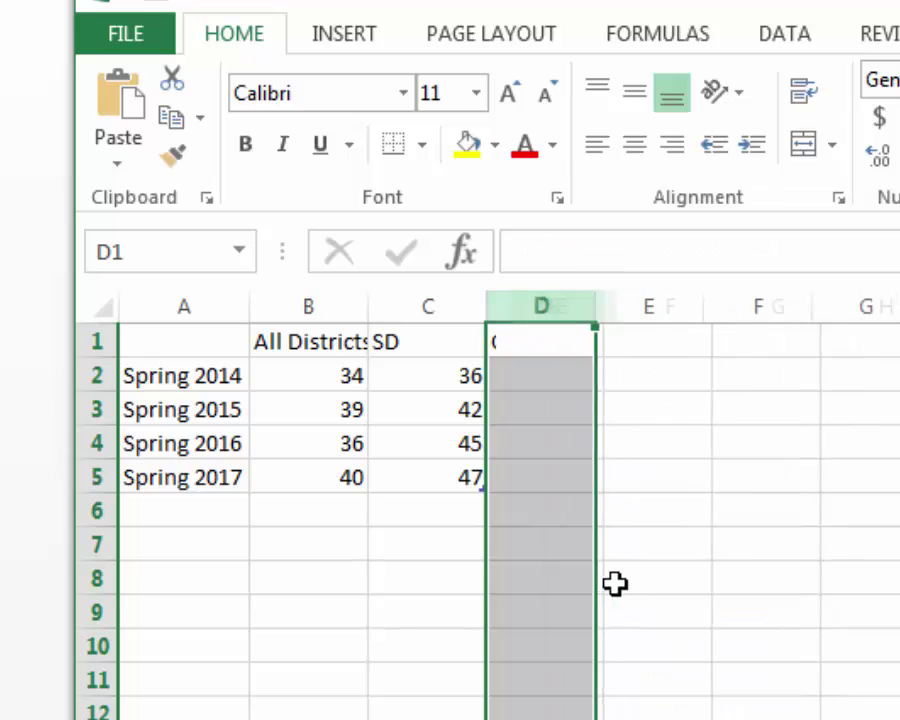
# Centre the contents of columns B and C and widen both columns to fit the All Districts header
pyautogui.click(310, 303)
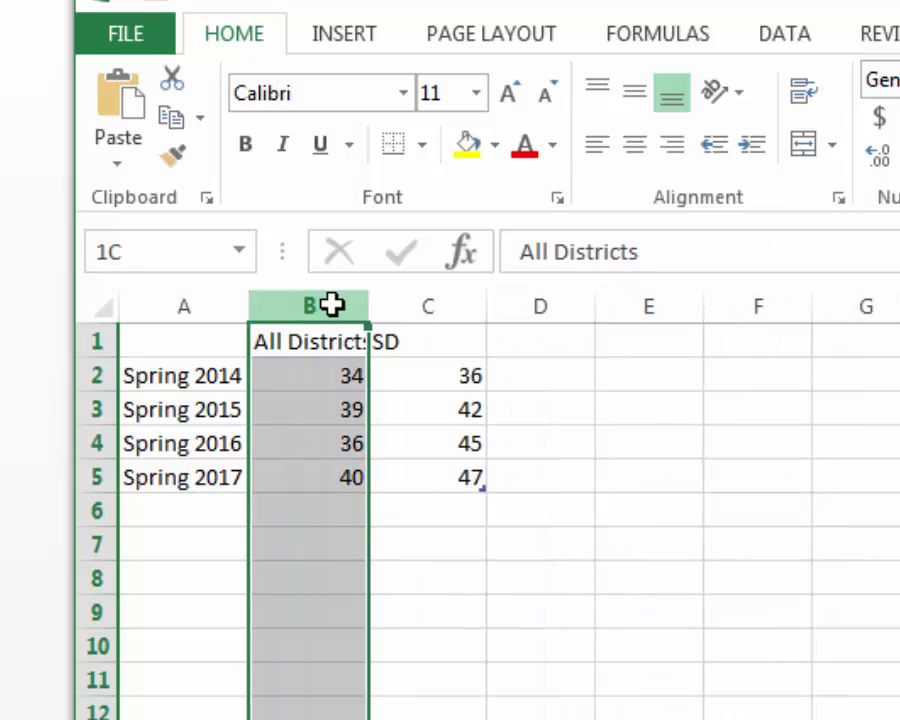
pyautogui.moveTo(331, 305); pyautogui.dragTo(424, 305)
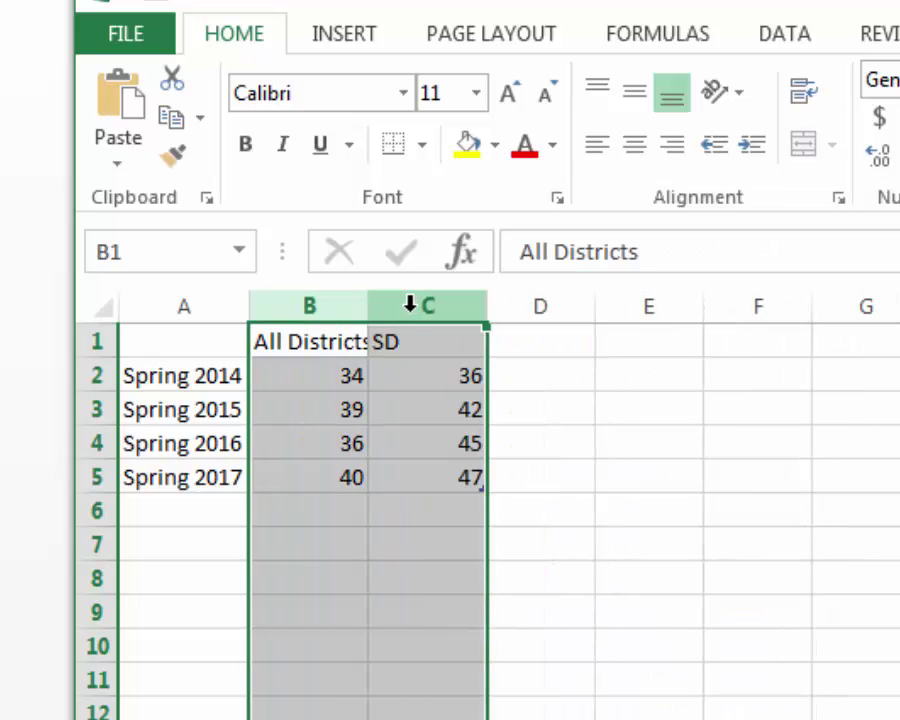
pyautogui.click(635, 148)
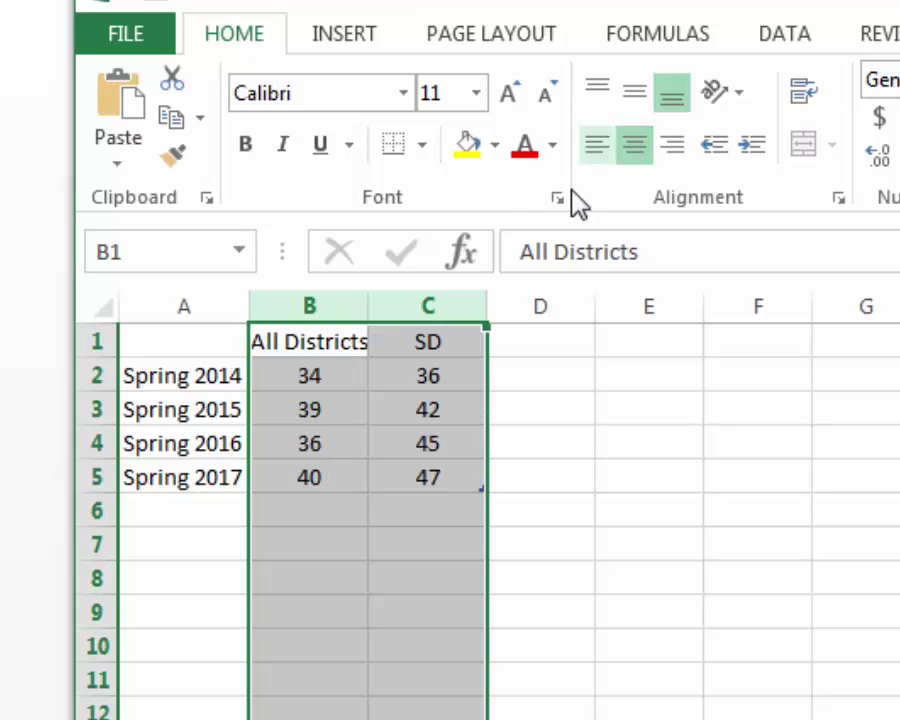
pyautogui.moveTo(369, 303); pyautogui.dragTo(425, 298)
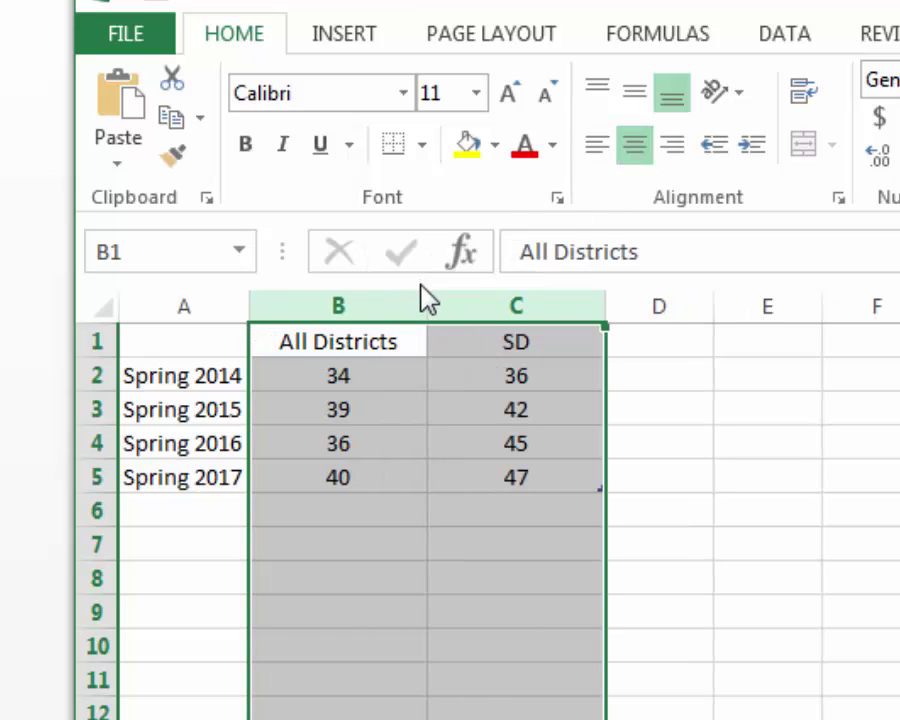
# Apply all borders to the data range A1:C5 and close the chart data workbook
pyautogui.click(218, 342)
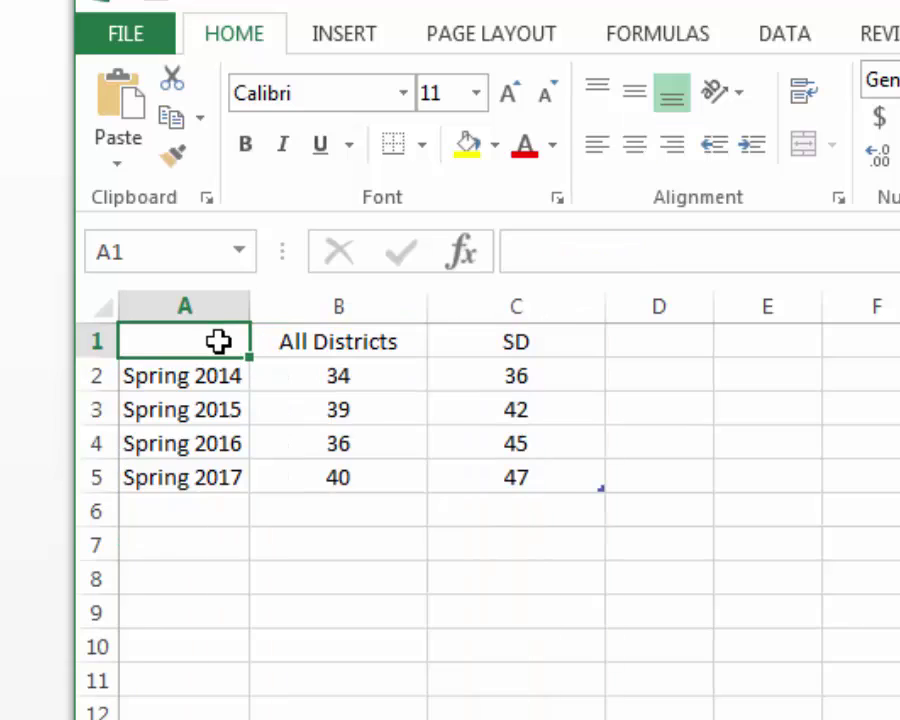
pyautogui.moveTo(216, 341); pyautogui.dragTo(457, 476)
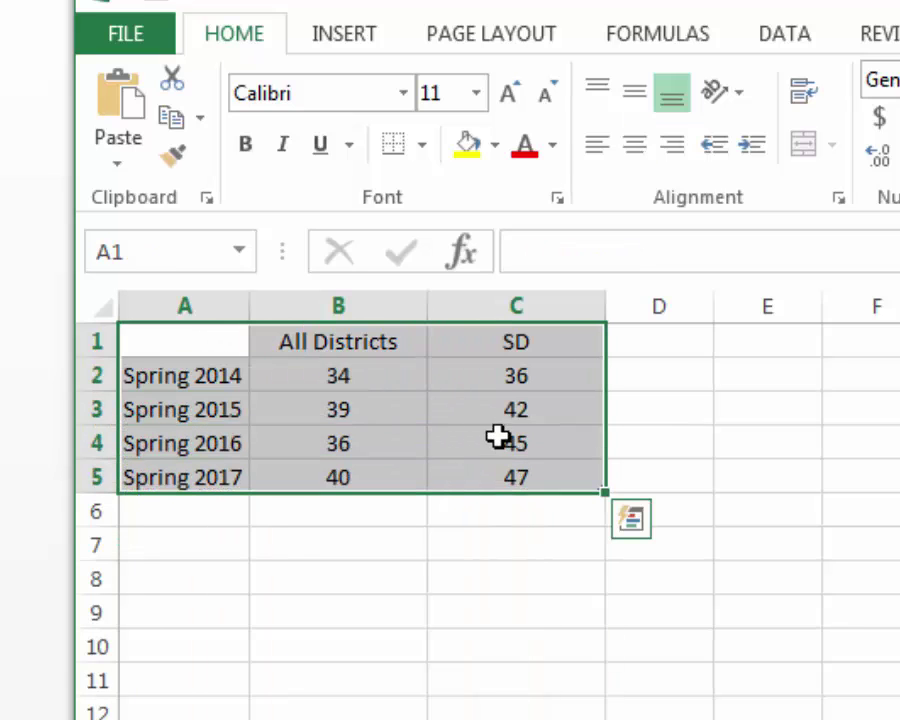
pyautogui.click(424, 146)
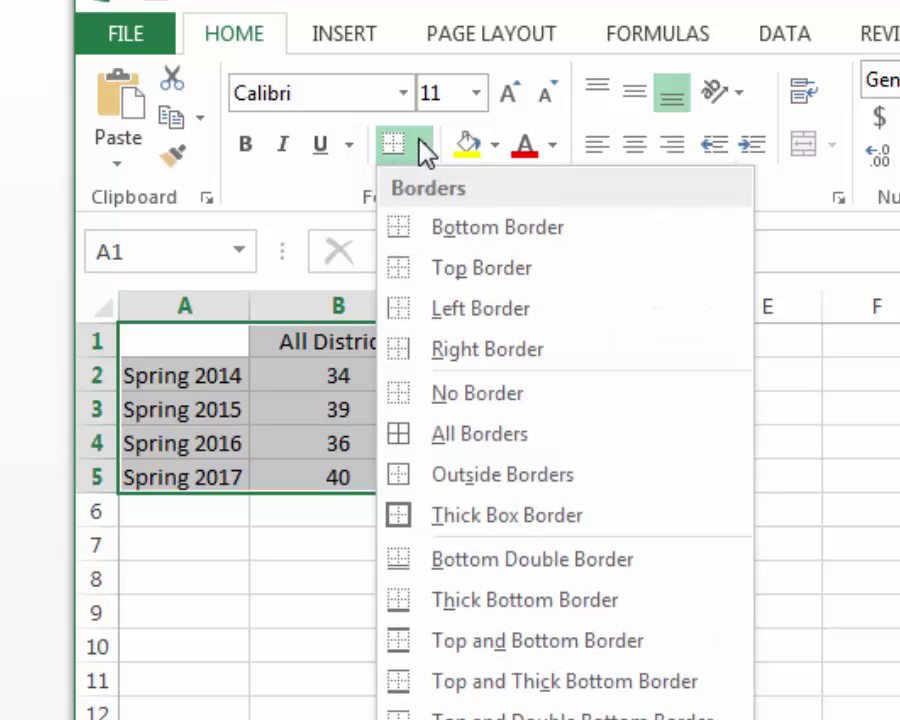
pyautogui.click(468, 437)
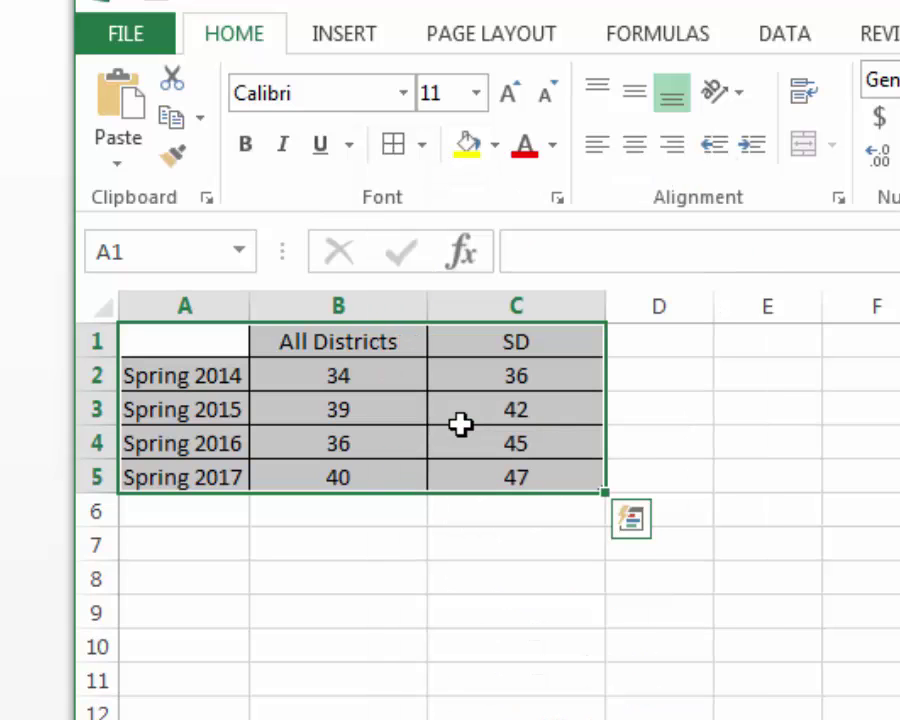
pyautogui.click(436, 546)
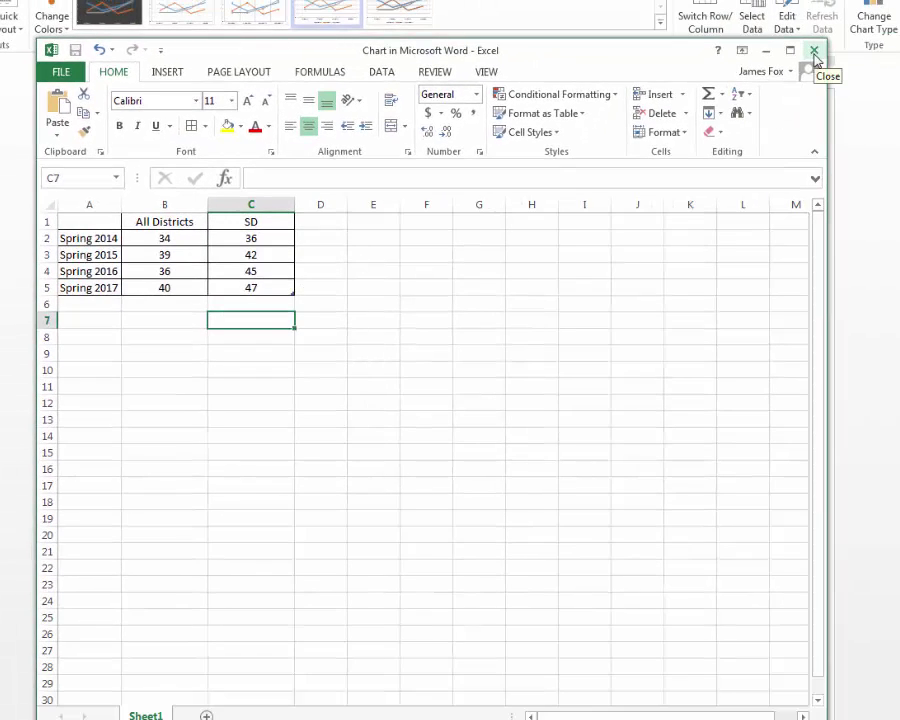
pyautogui.click(814, 52)
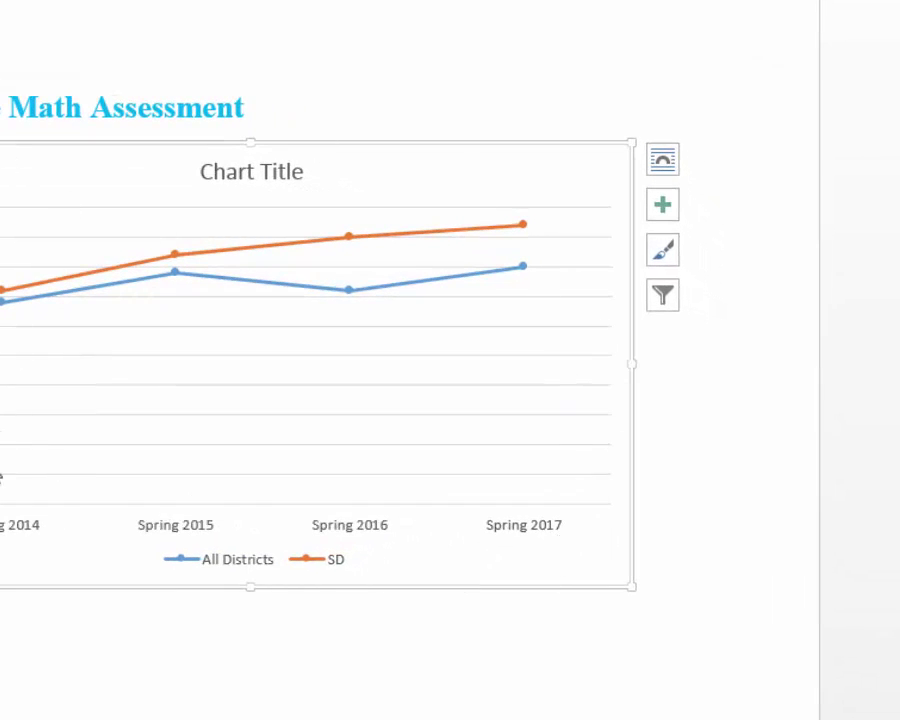
# Replace the placeholder chart title with "8th Grade Math Assessment"
pyautogui.click(264, 173)
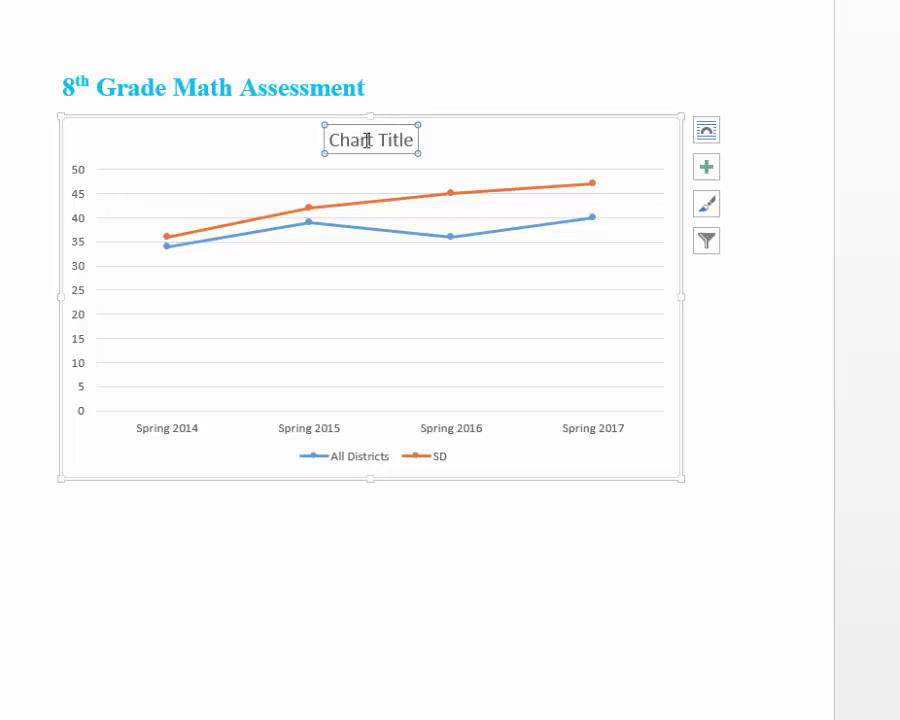
pyautogui.click(331, 140)
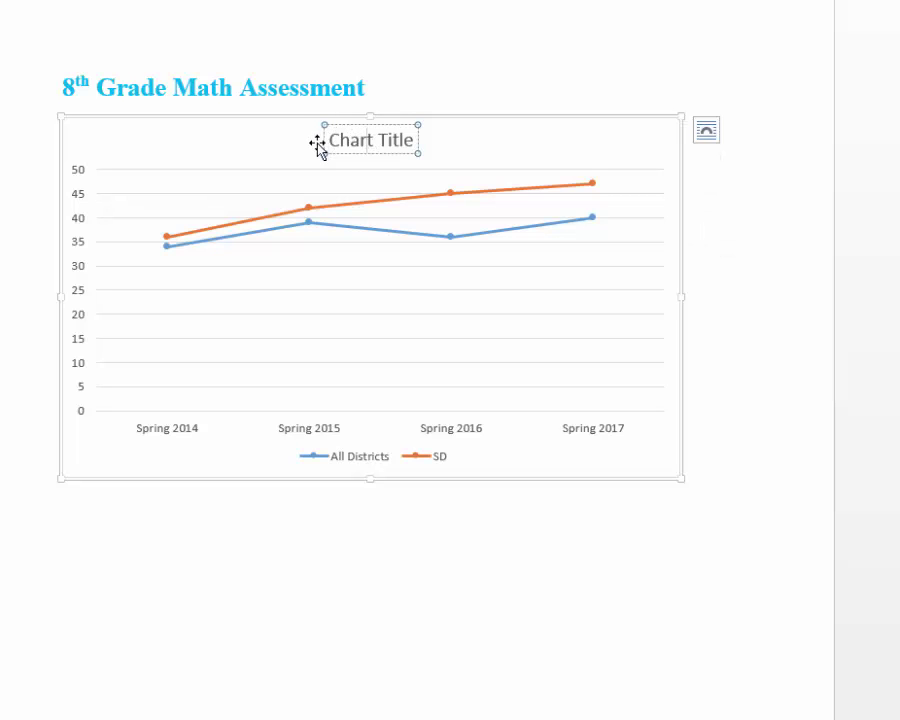
pyautogui.moveTo(333, 140); pyautogui.dragTo(411, 144)
pyautogui.write('8th Grade Math Assessment')
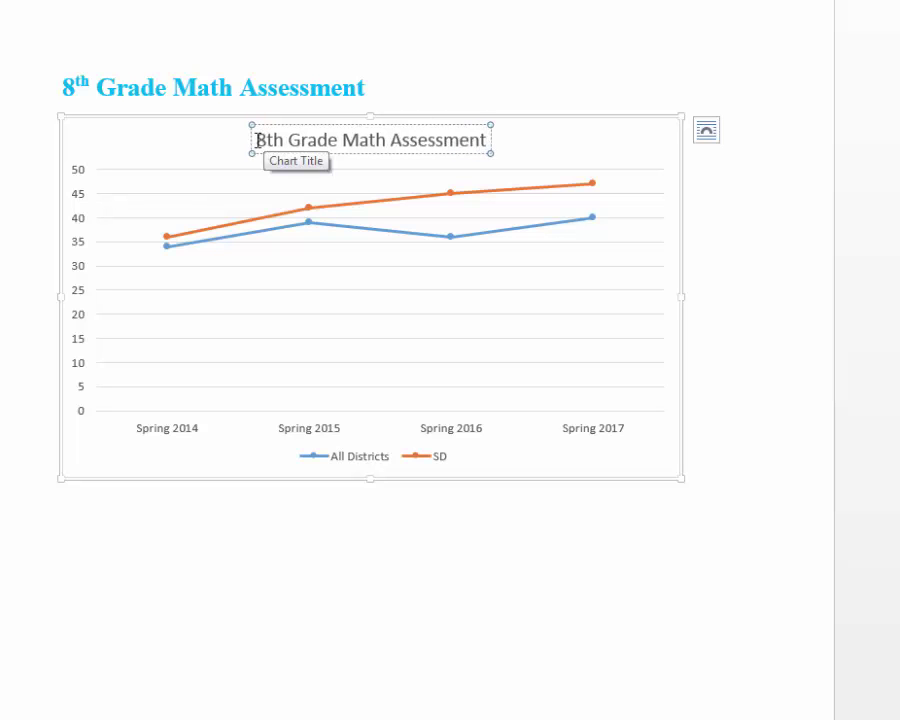
# Enlarge the chart title text to 18 pt
pyautogui.moveTo(259, 140); pyautogui.dragTo(522, 162)
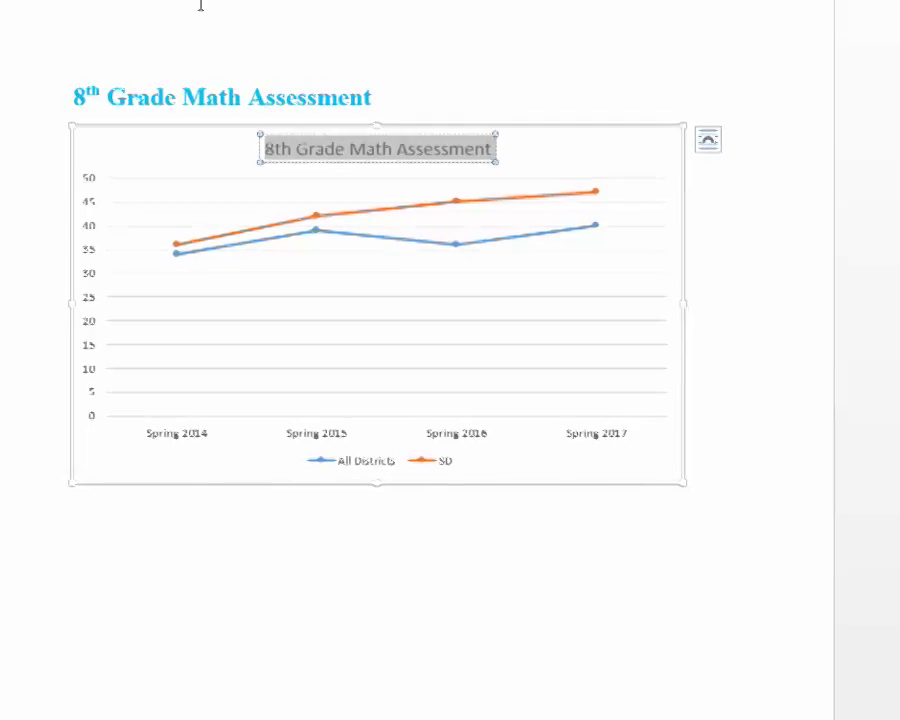
pyautogui.click(75, 30)
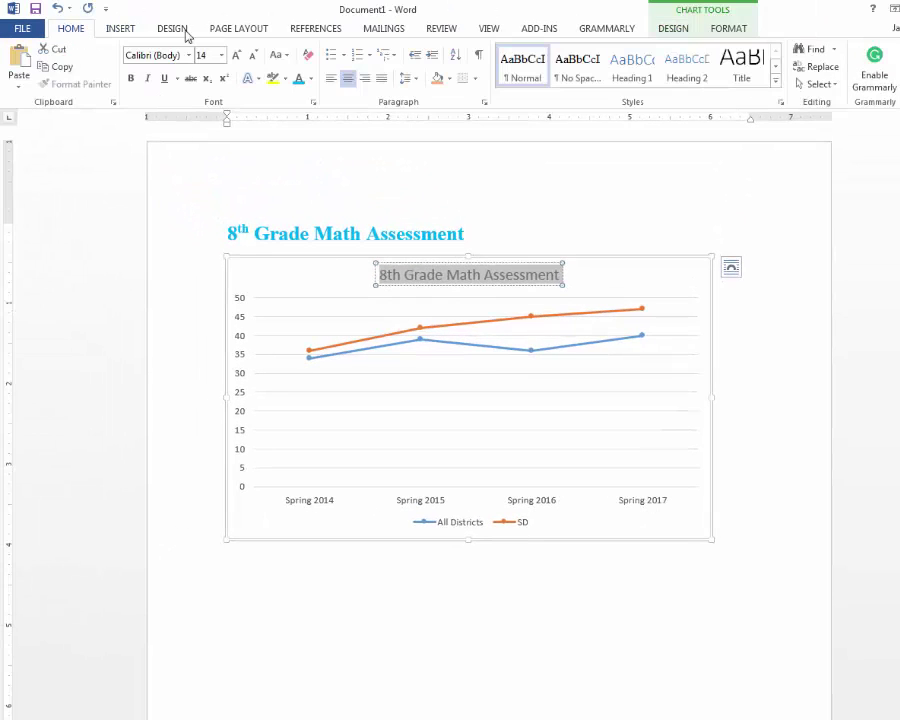
pyautogui.click(236, 56)
pyautogui.click(236, 56)
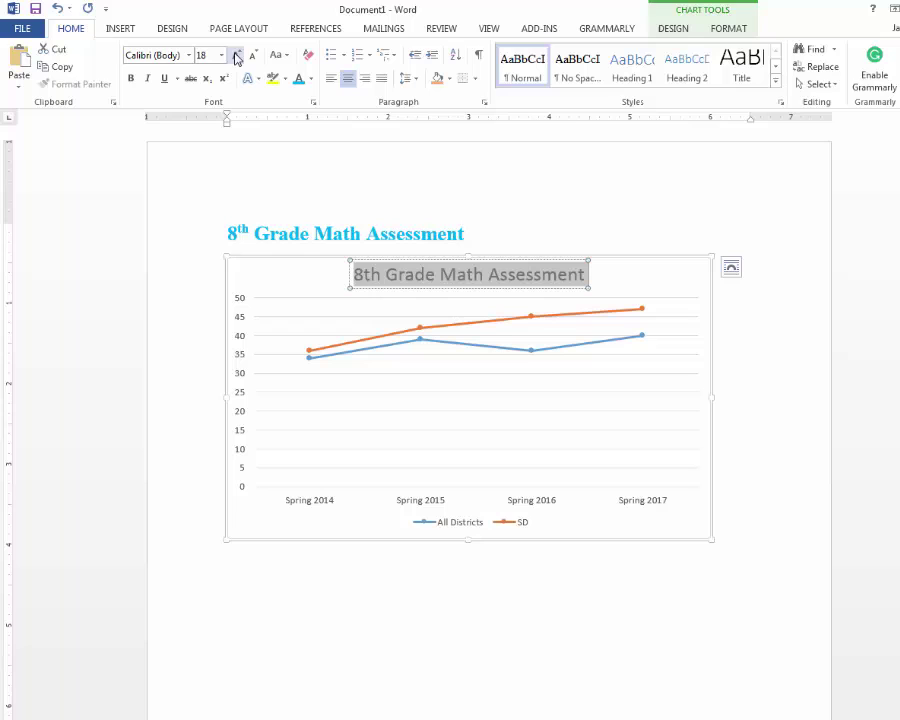
pyautogui.click(659, 279)
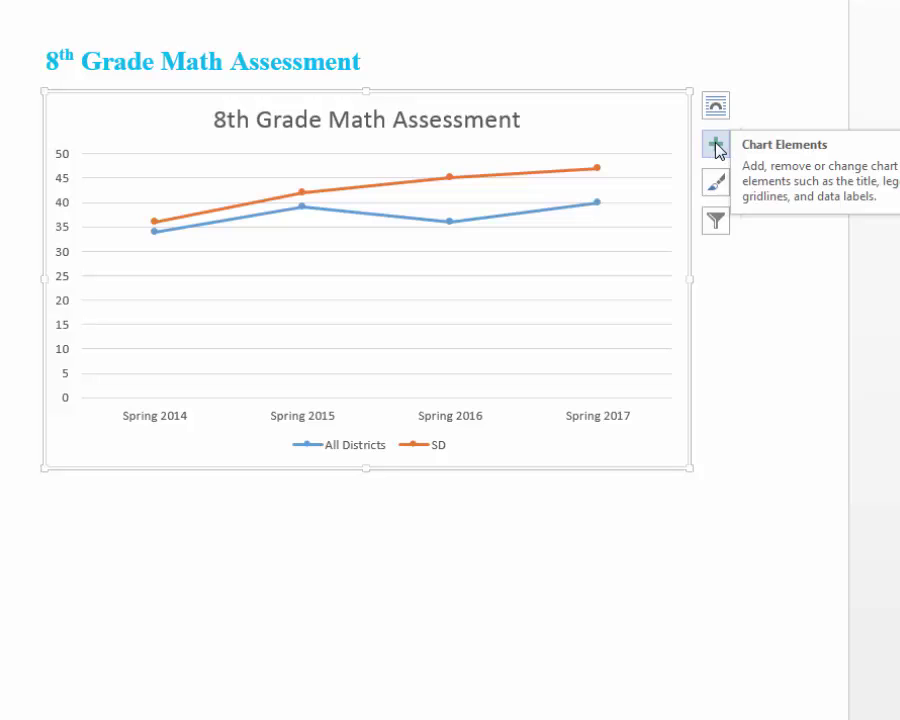
# Add data labels and a data table to the line chart
pyautogui.click(716, 147)
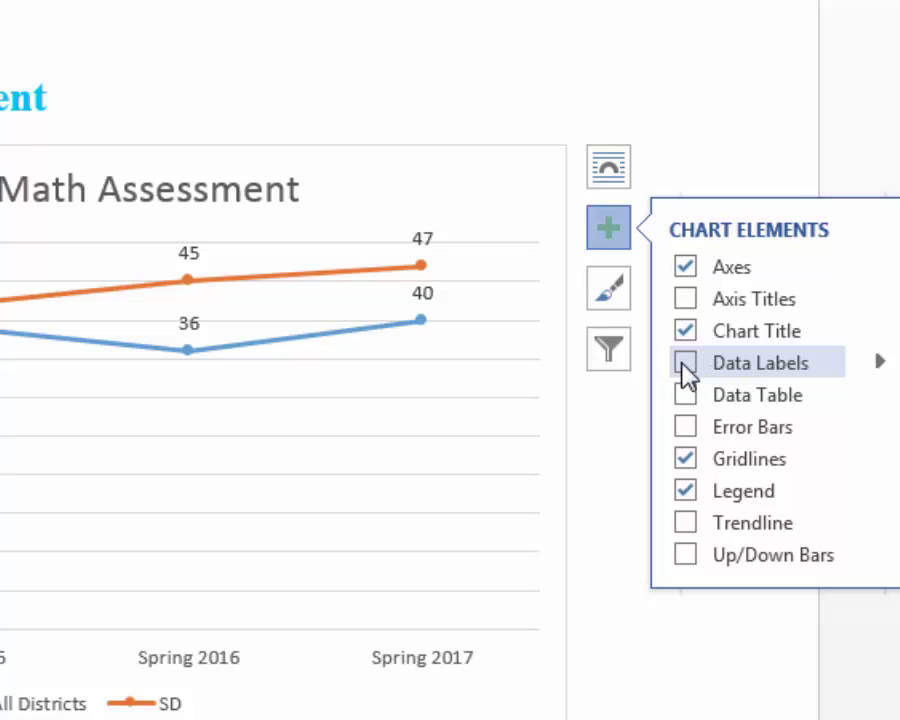
pyautogui.click(690, 366)
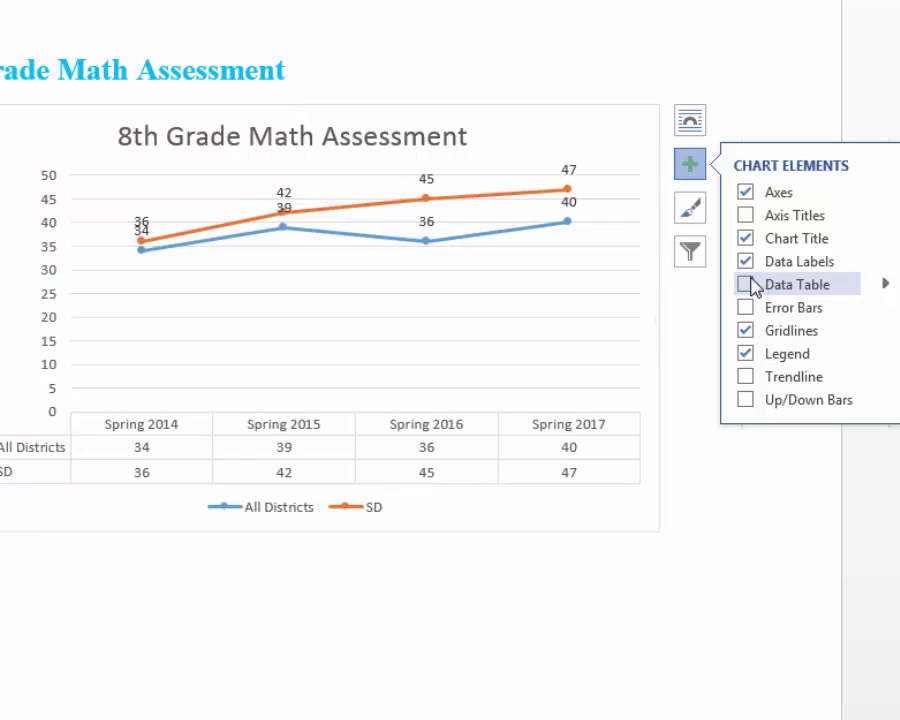
pyautogui.click(744, 286)
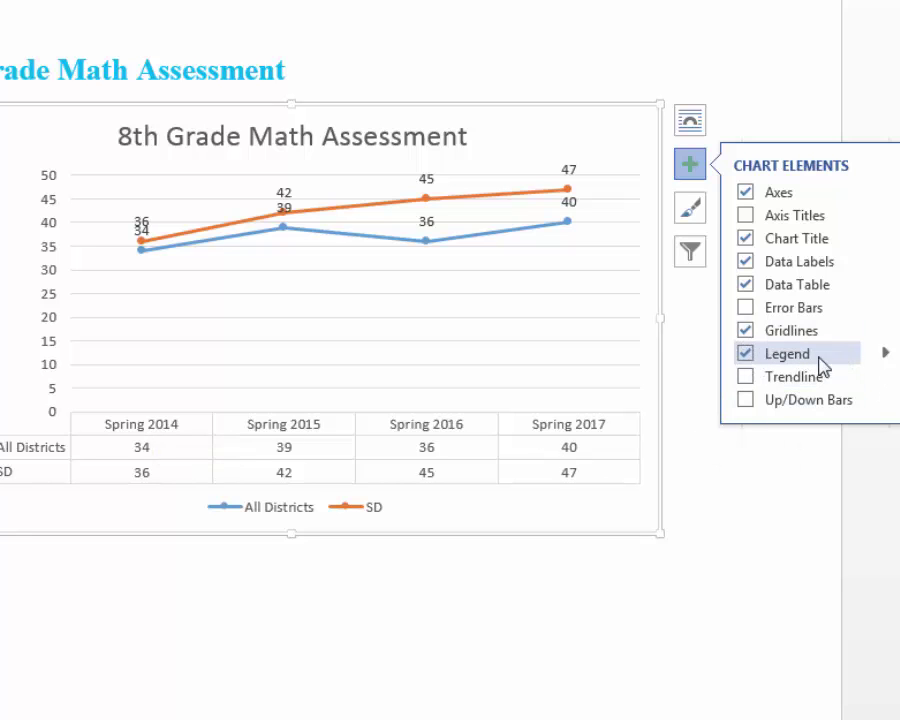
# Place the chart legend on the right side of the plot
pyautogui.click(885, 355)
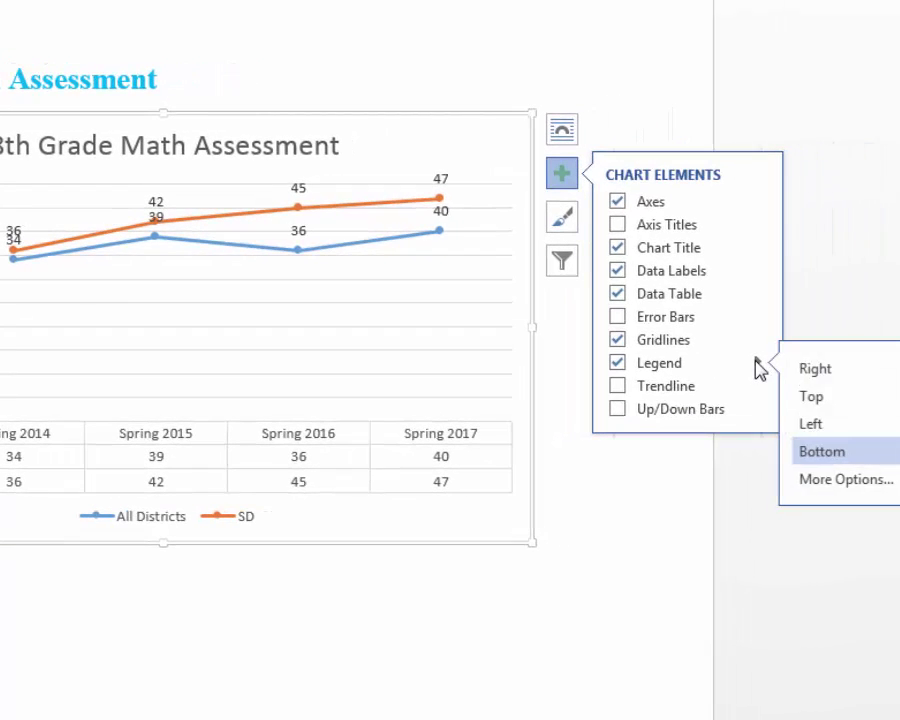
pyautogui.click(819, 376)
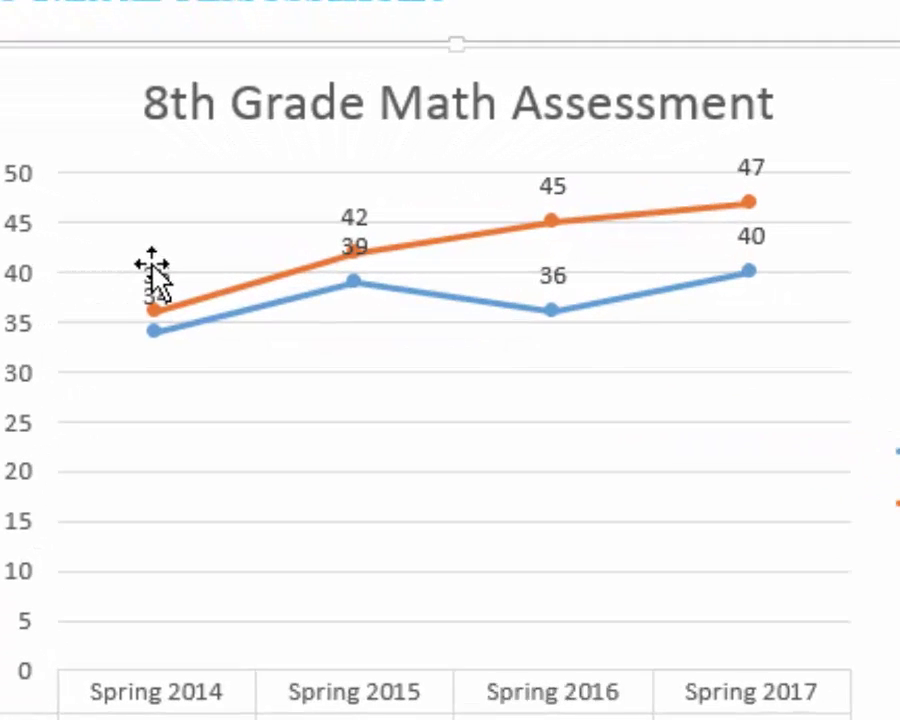
pyautogui.click(216, 391)
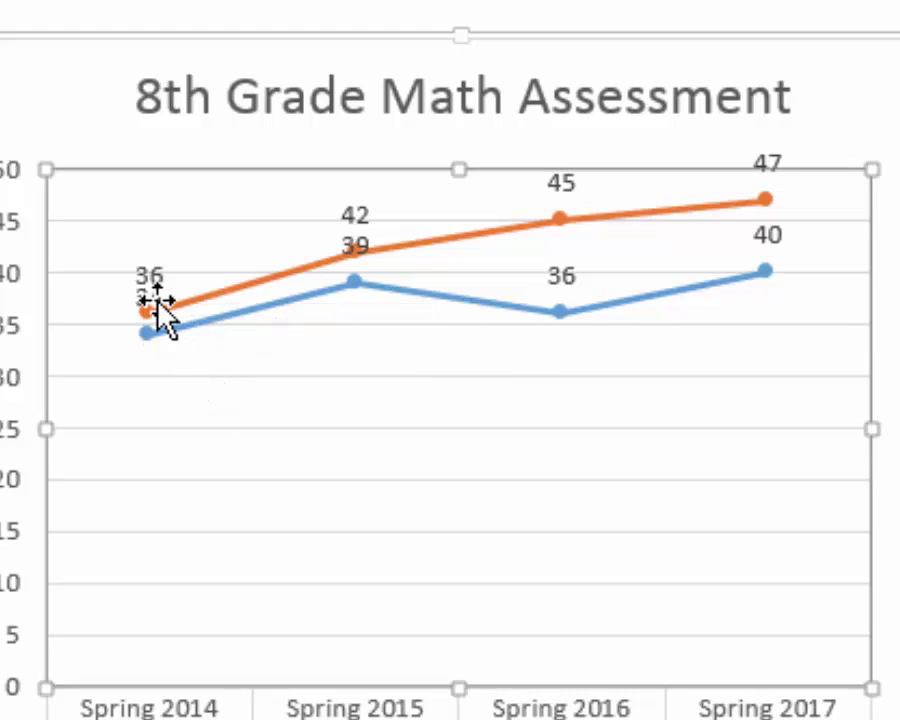
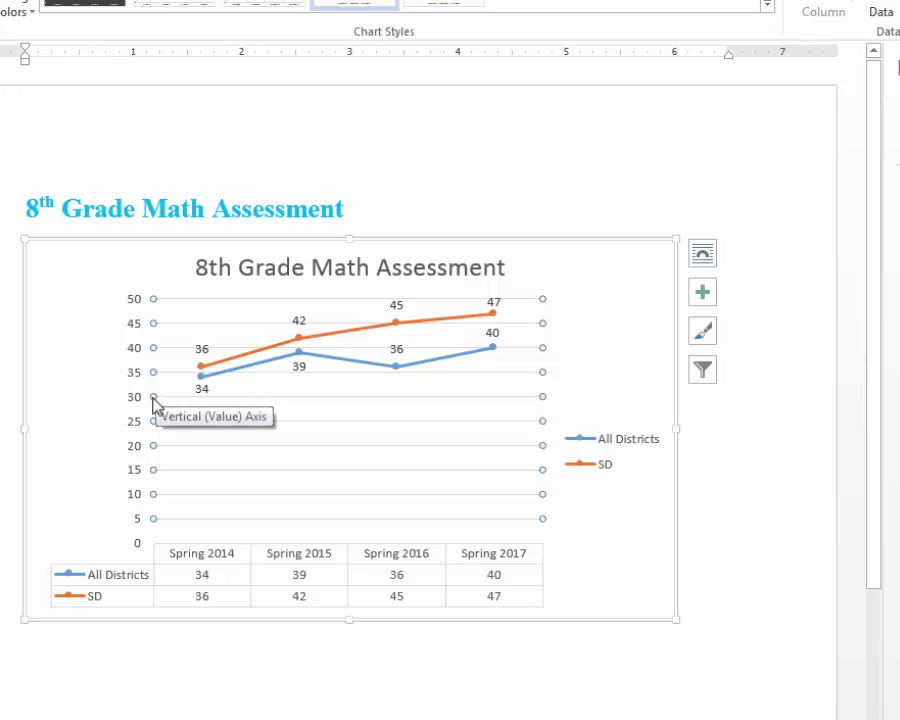
# Format the vertical value axis with a minimum bound of 25 and a maximum bound of 52
pyautogui.rightClick(153, 400)
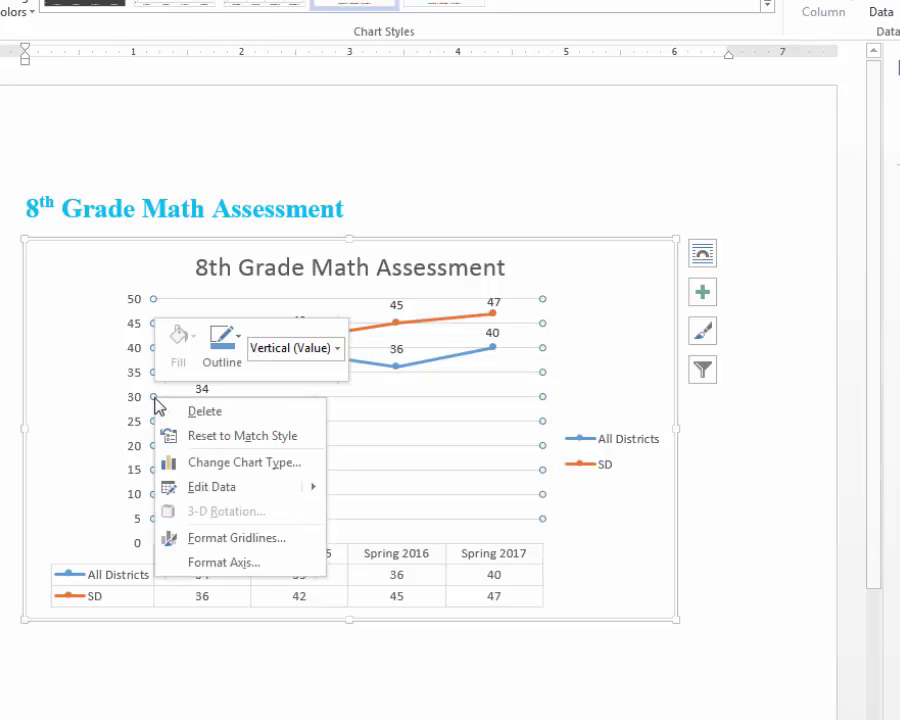
pyautogui.click(205, 532)
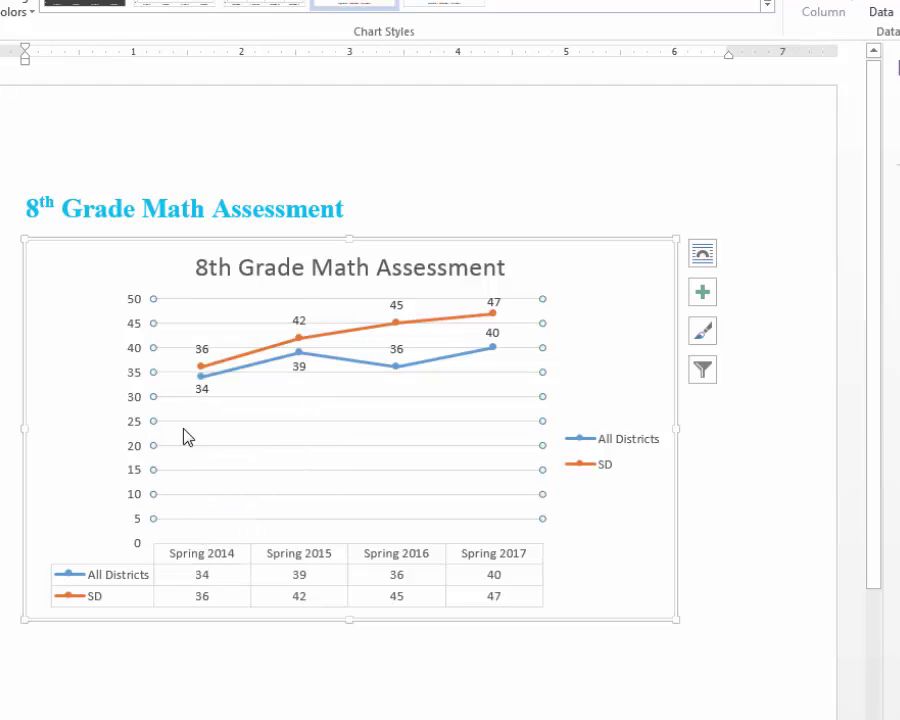
pyautogui.rightClick(154, 402)
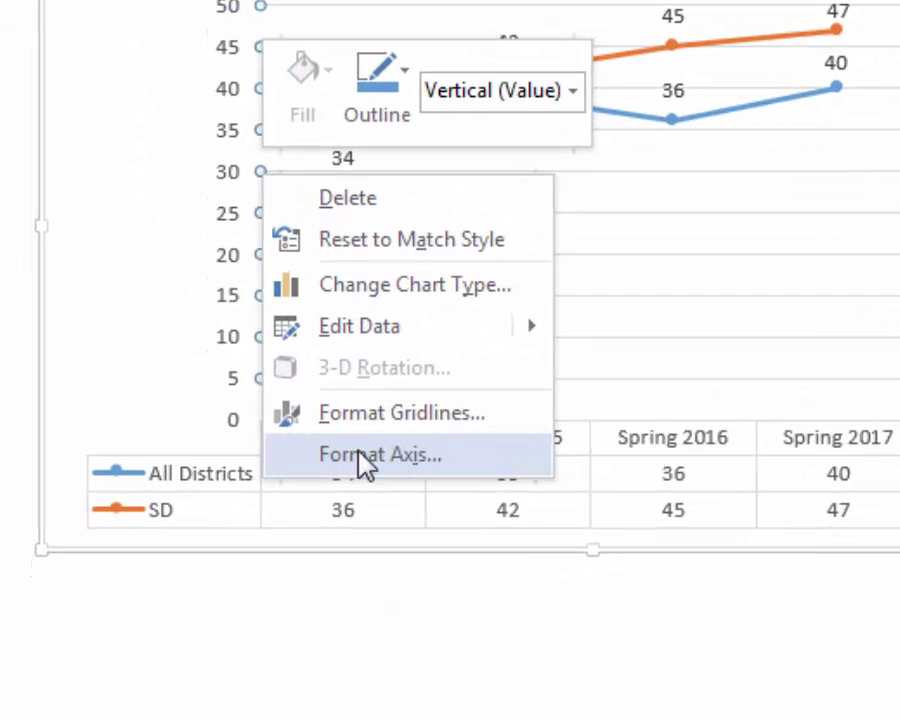
pyautogui.click(362, 458)
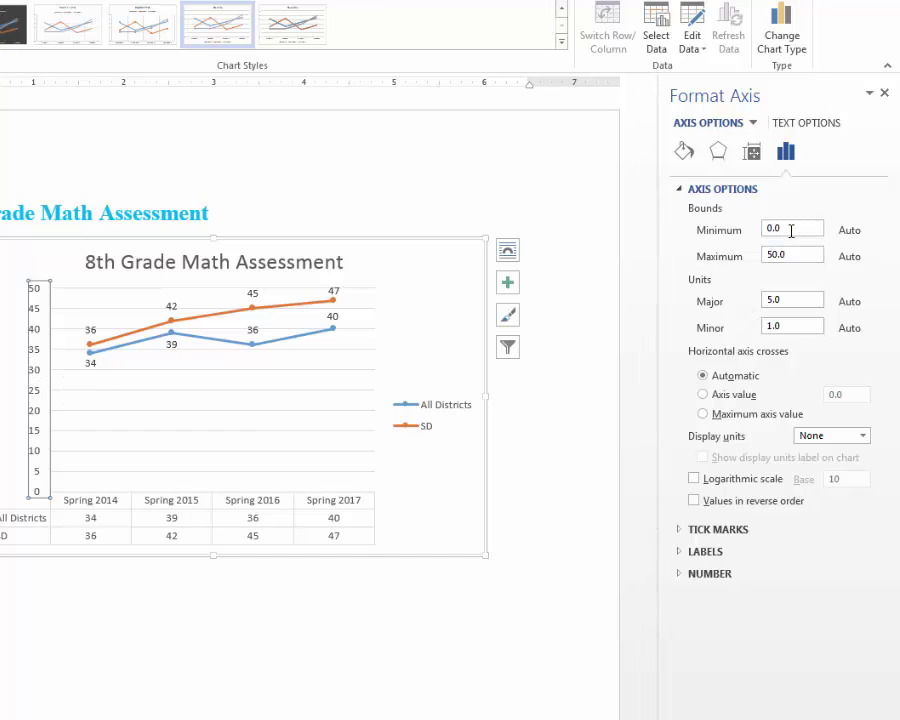
pyautogui.moveTo(790, 229); pyautogui.dragTo(755, 234)
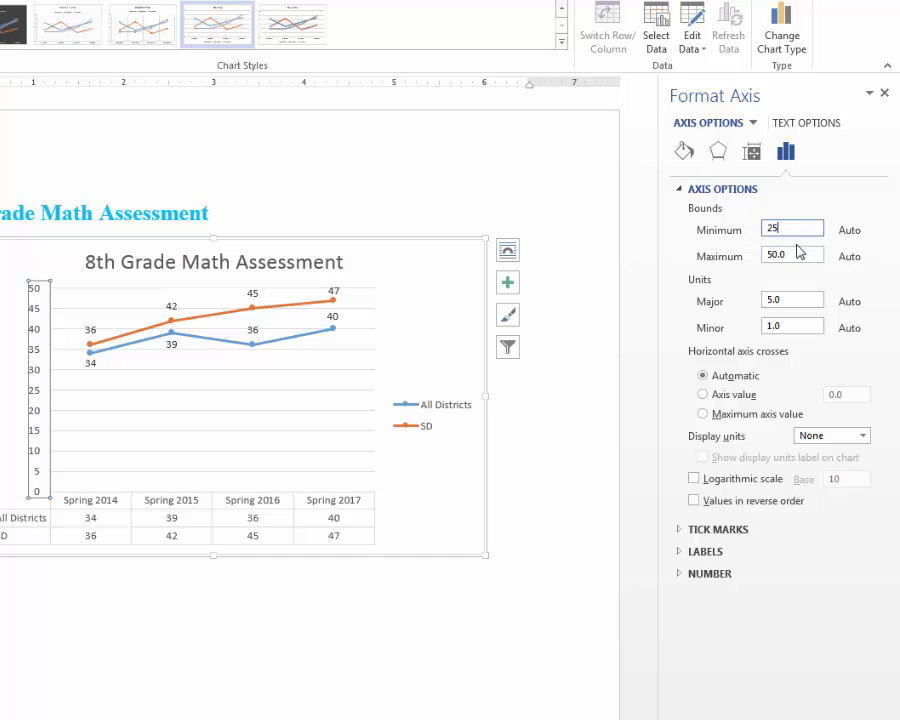
pyautogui.moveTo(800, 254); pyautogui.dragTo(754, 256)
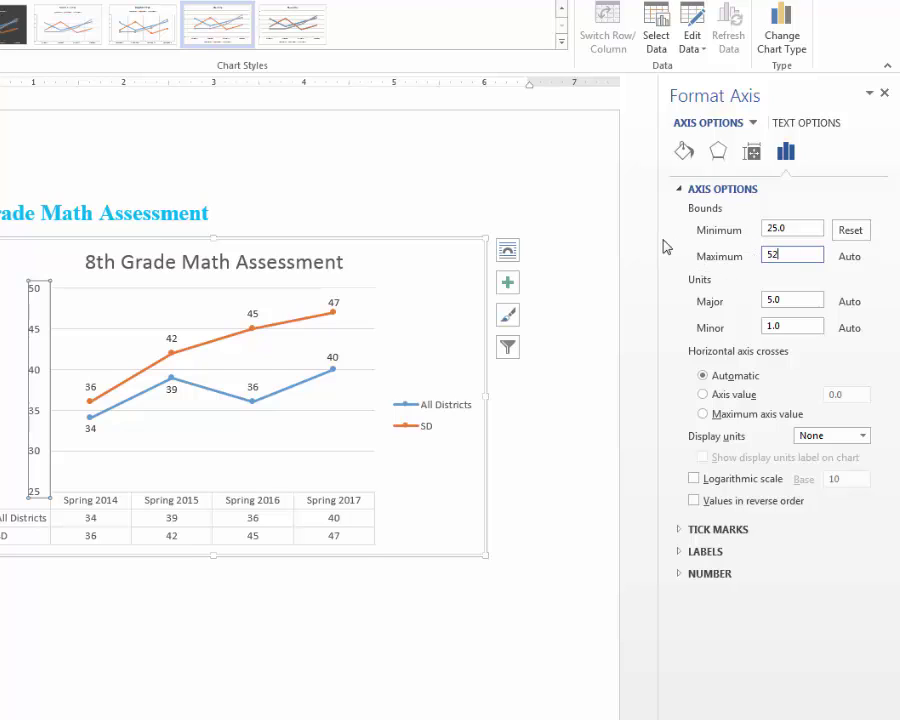
pyautogui.write('52')
pyautogui.press('Return')
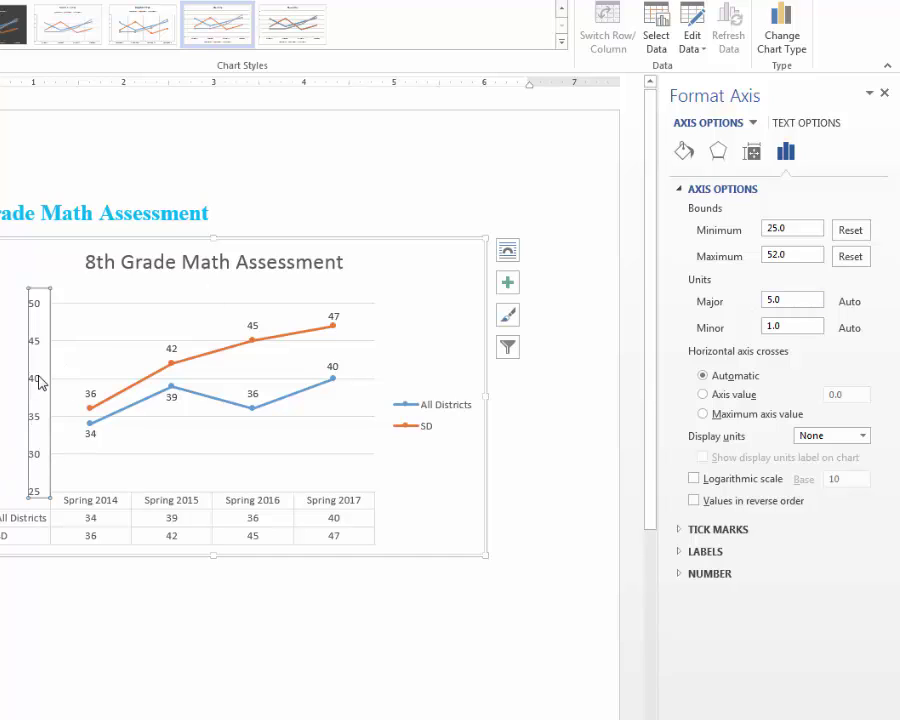
# Set the vertical axis major unit to 3 and leave the axis formatting
pyautogui.moveTo(790, 298); pyautogui.dragTo(758, 298)
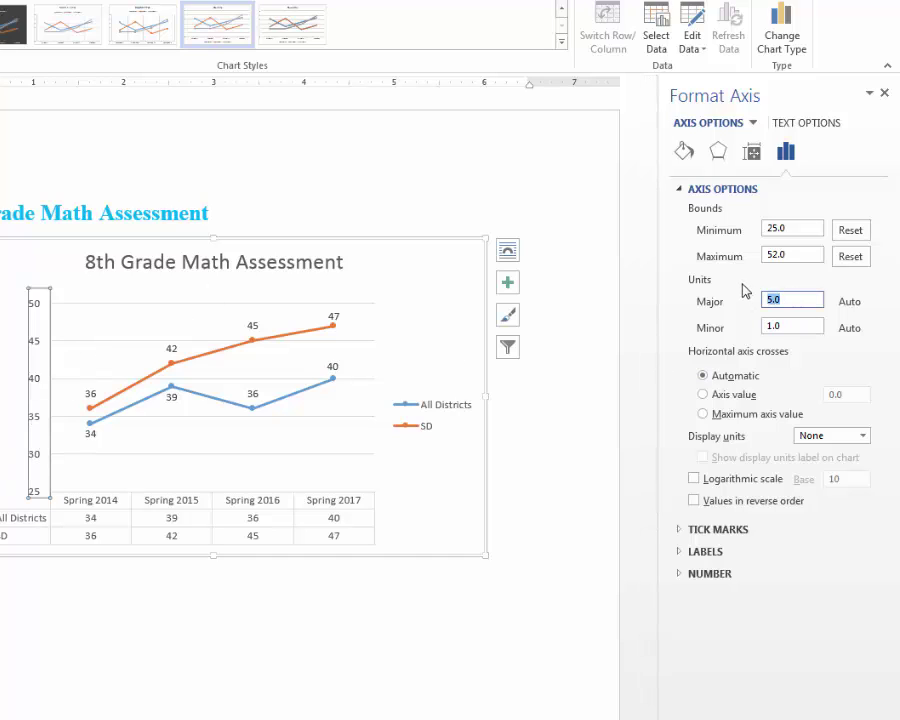
pyautogui.write('3')
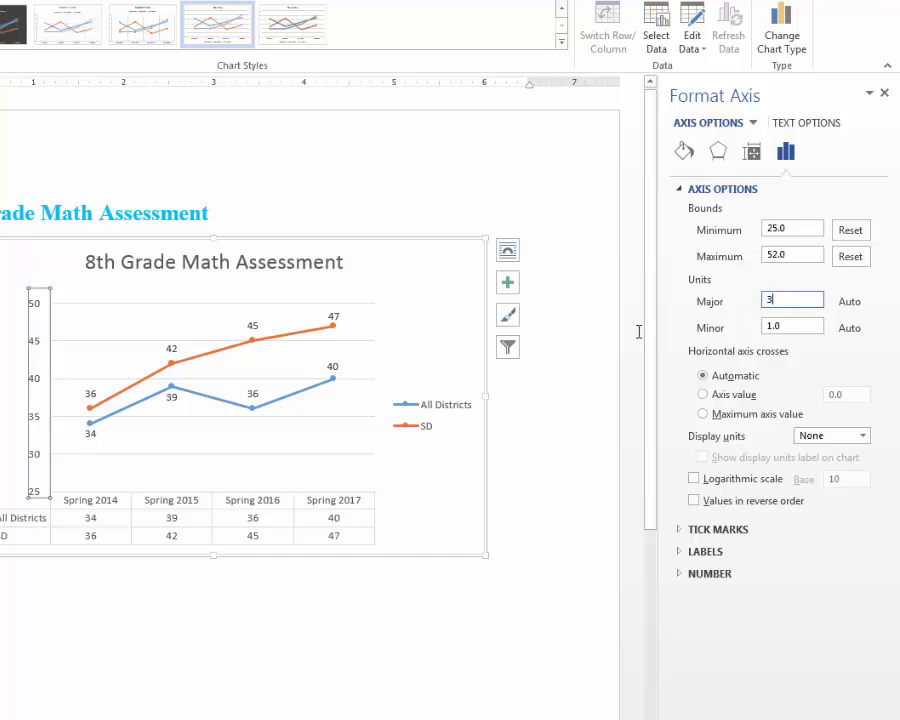
pyautogui.click(633, 328)
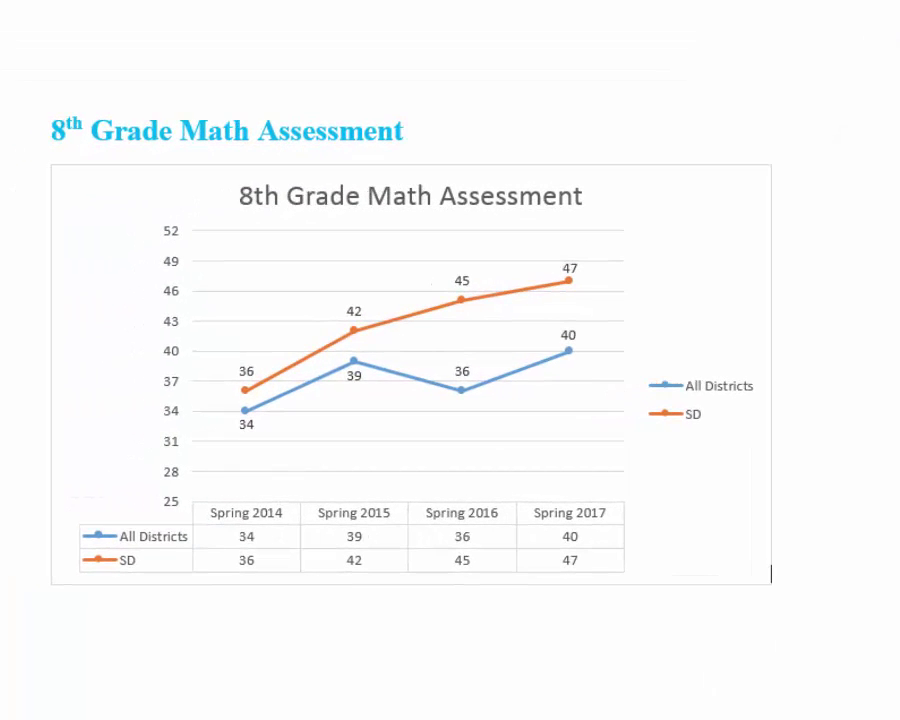
# Open the line chart's source data for editing in Excel
pyautogui.click(704, 294)
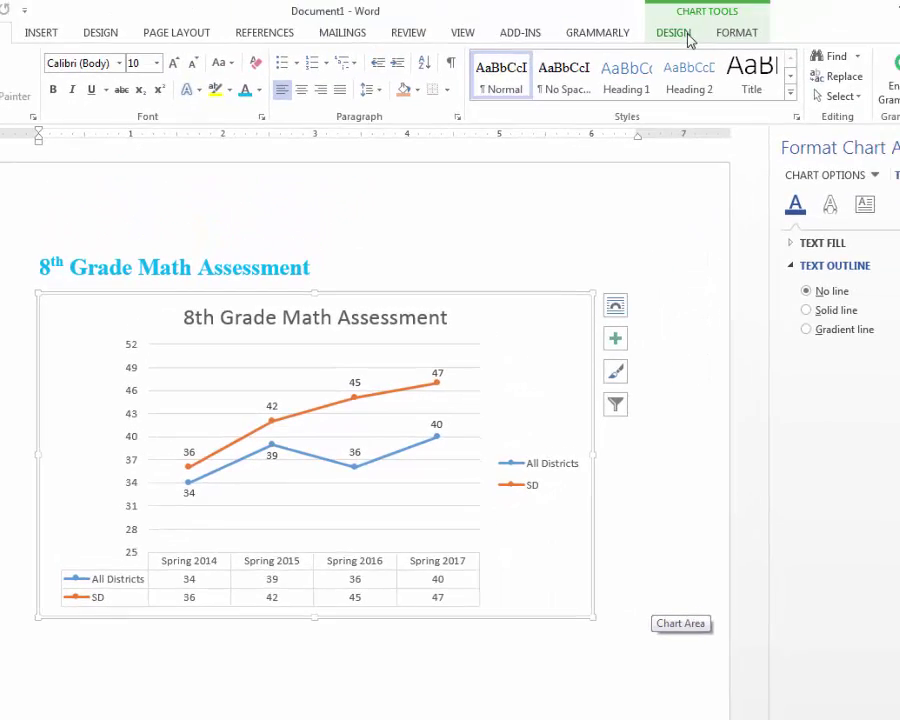
pyautogui.click(687, 36)
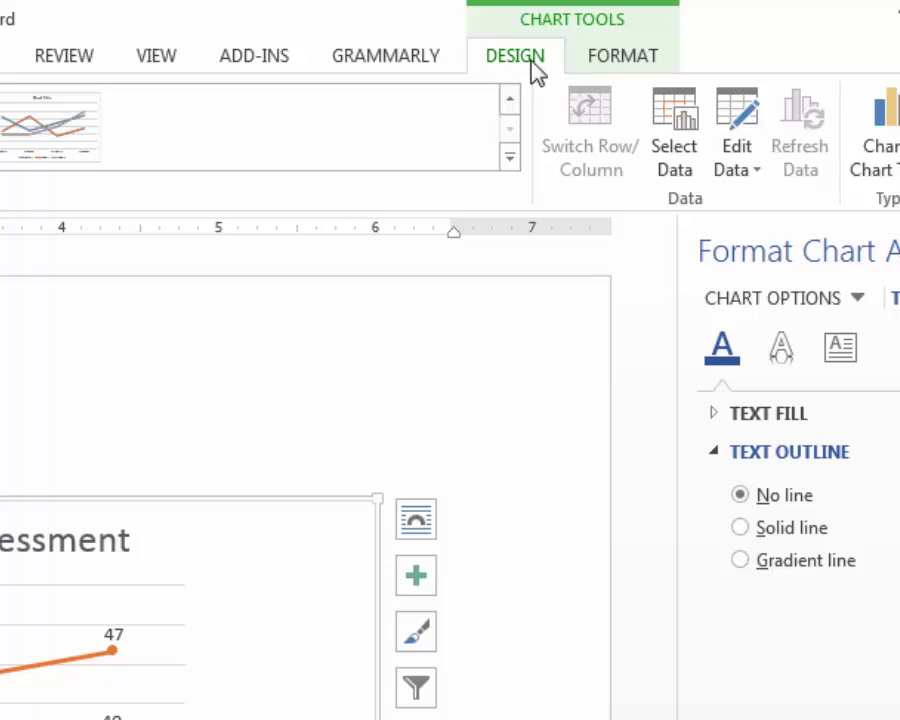
pyautogui.click(757, 170)
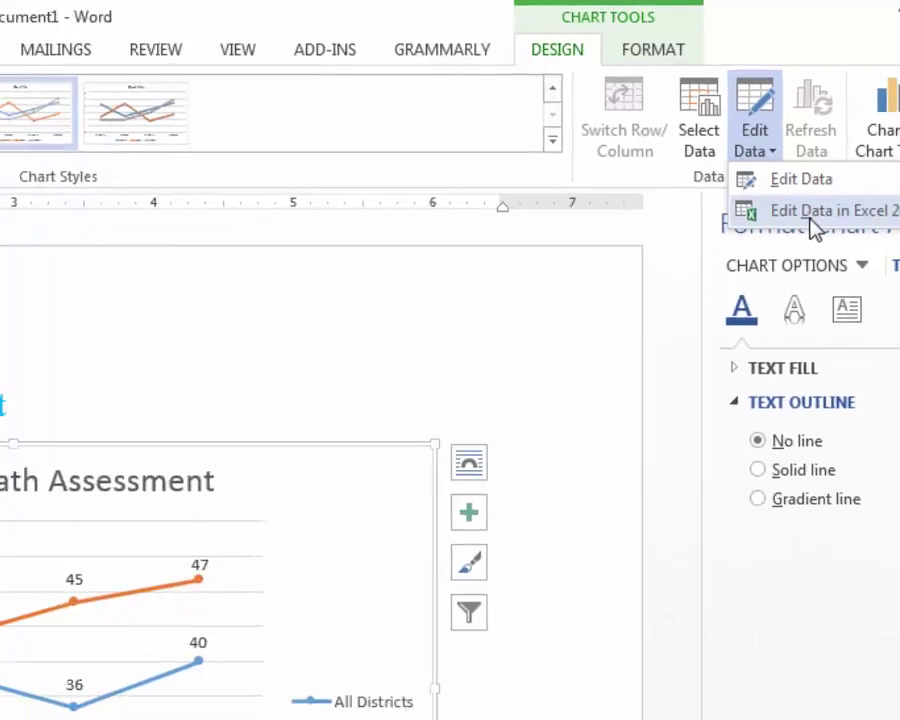
pyautogui.click(813, 222)
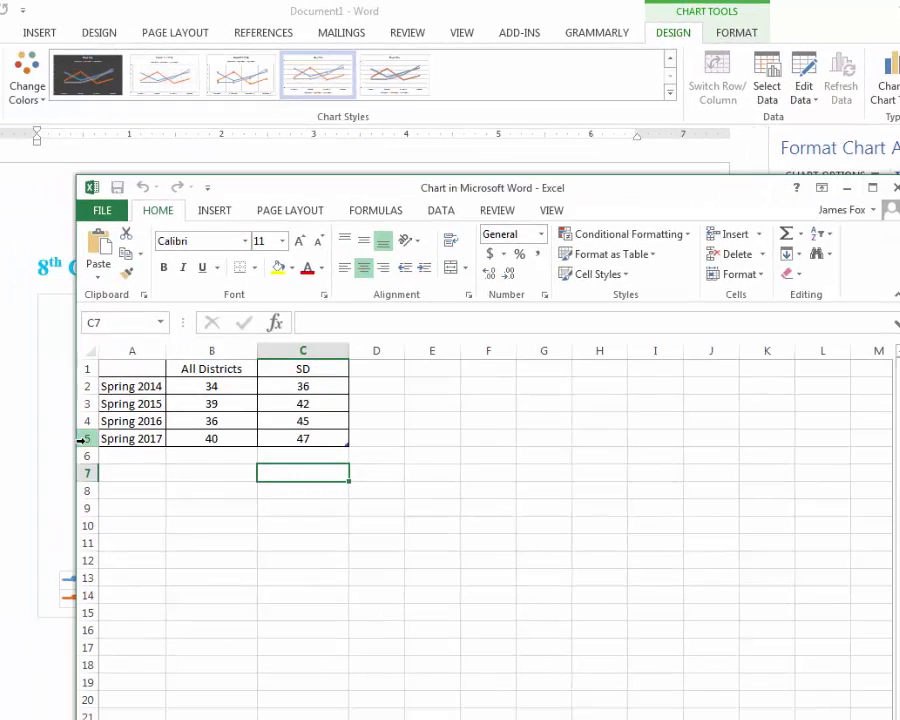
# Insert a blank row above the Spring 2017 row in the chart's data sheet
pyautogui.click(82, 438)
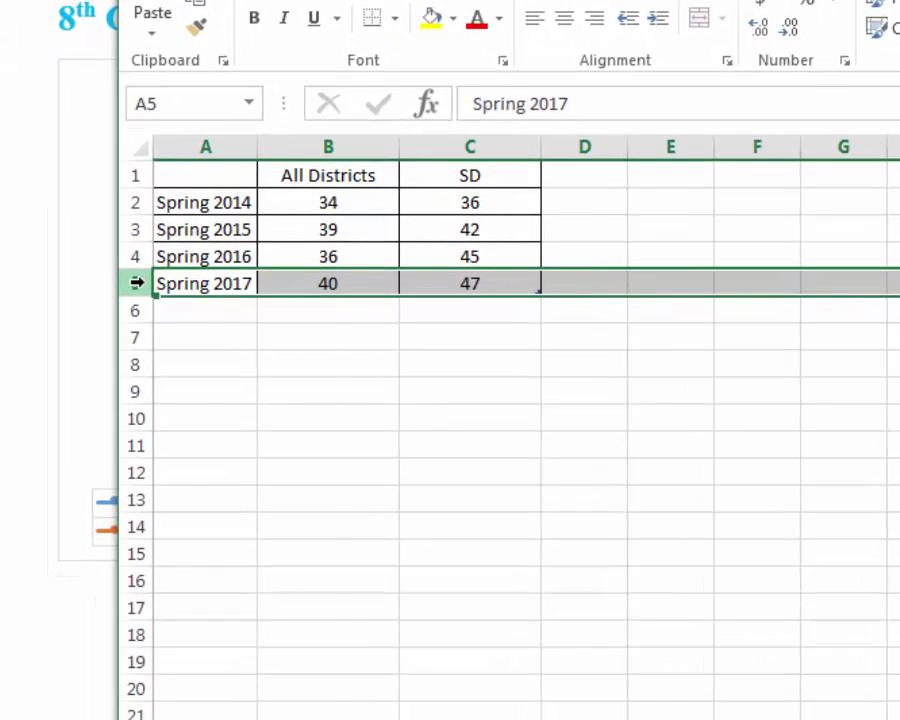
pyautogui.rightClick(138, 285)
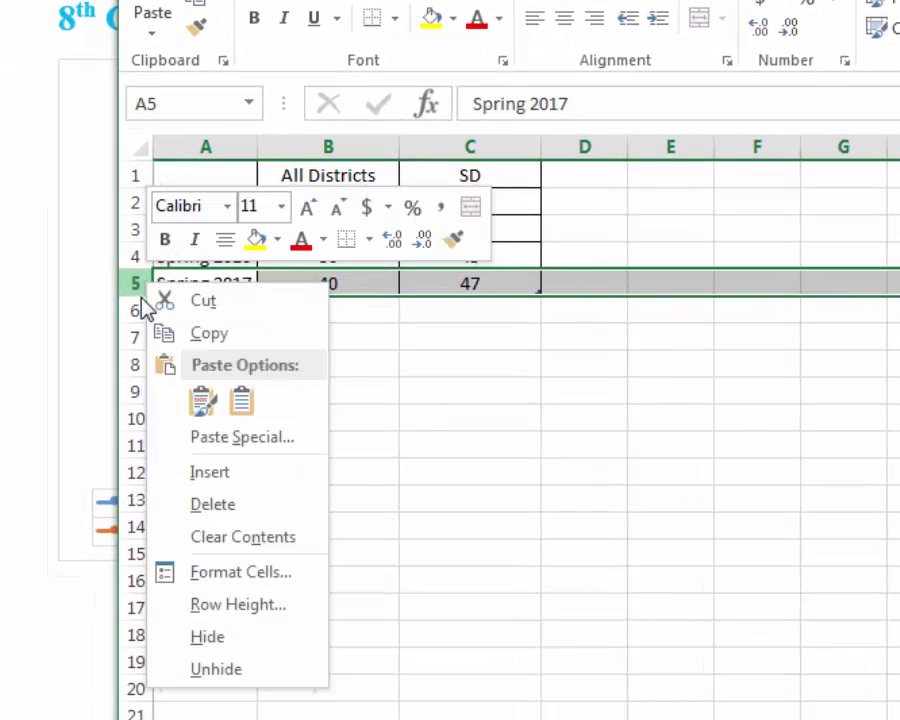
pyautogui.click(205, 472)
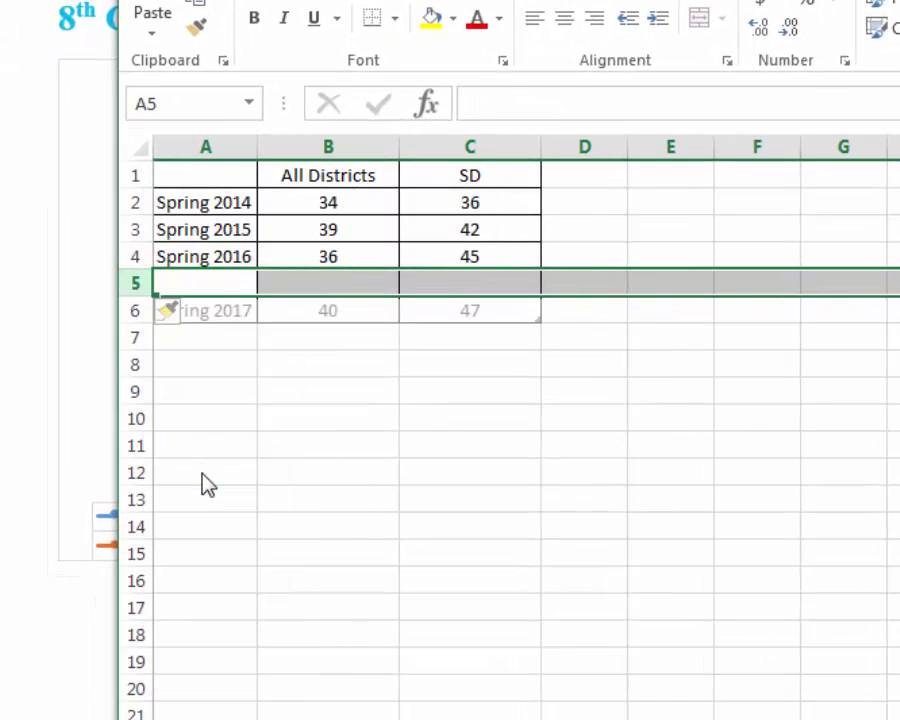
# Label the blank row Spring 2017 and rename the last row's label to Spring 2018
pyautogui.click(218, 279)
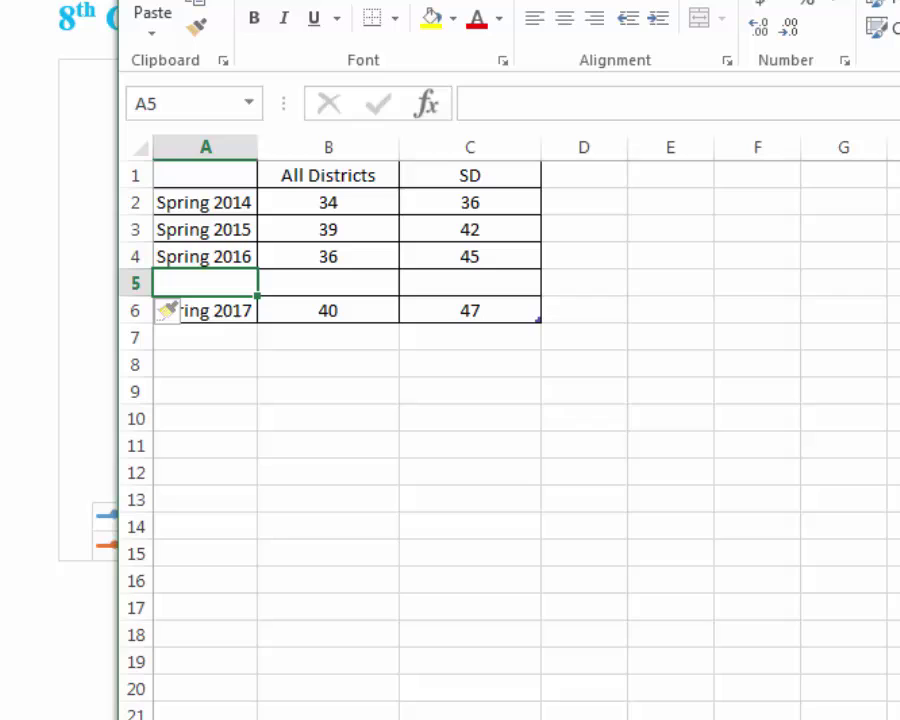
pyautogui.click(233, 340)
pyautogui.click(239, 292)
pyautogui.write('Sppr')
pyautogui.press('BackSpace')
pyautogui.press('BackSpace')
pyautogui.write('ring')
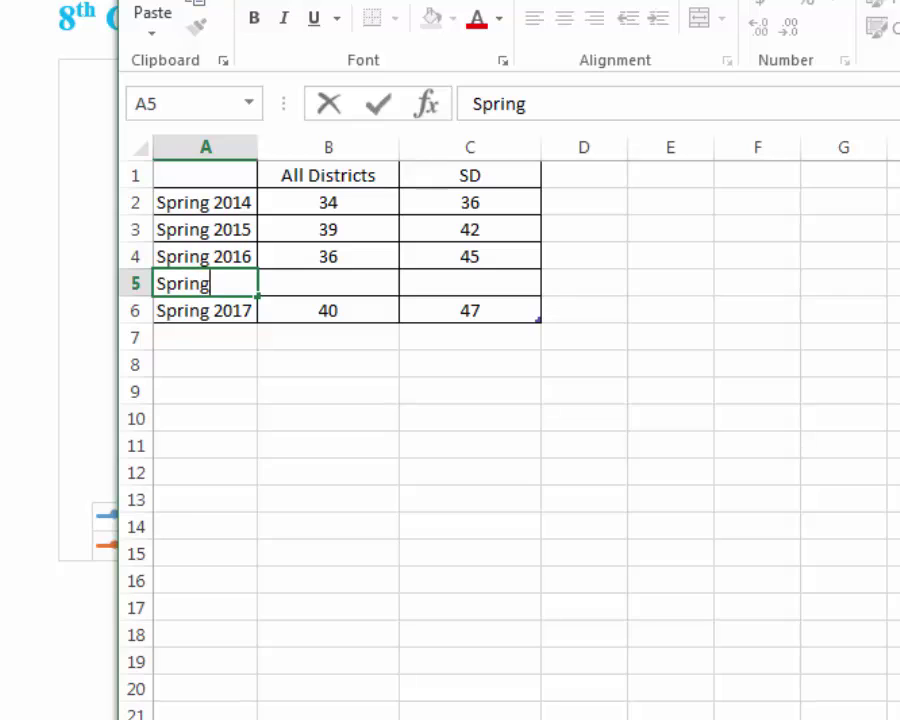
pyautogui.write(' 2017')
pyautogui.press('Return')
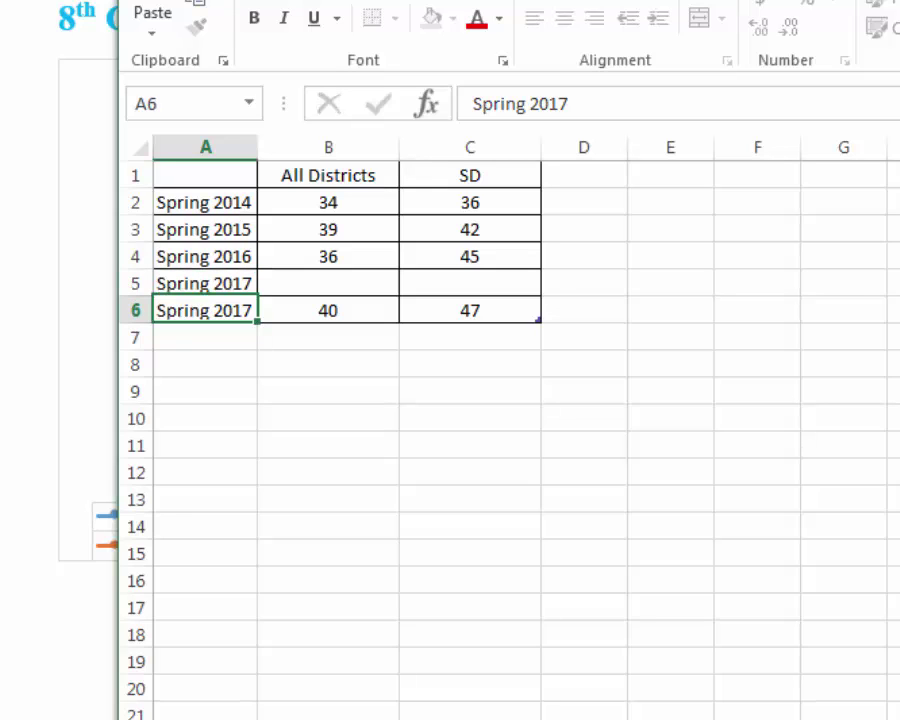
pyautogui.write('Spring 2')
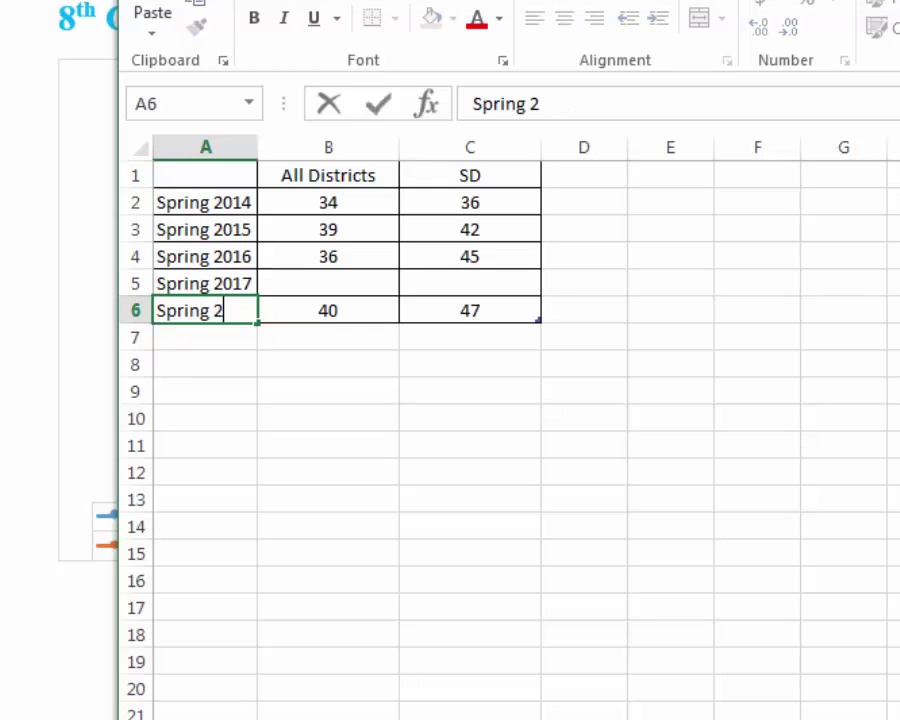
pyautogui.write('018')
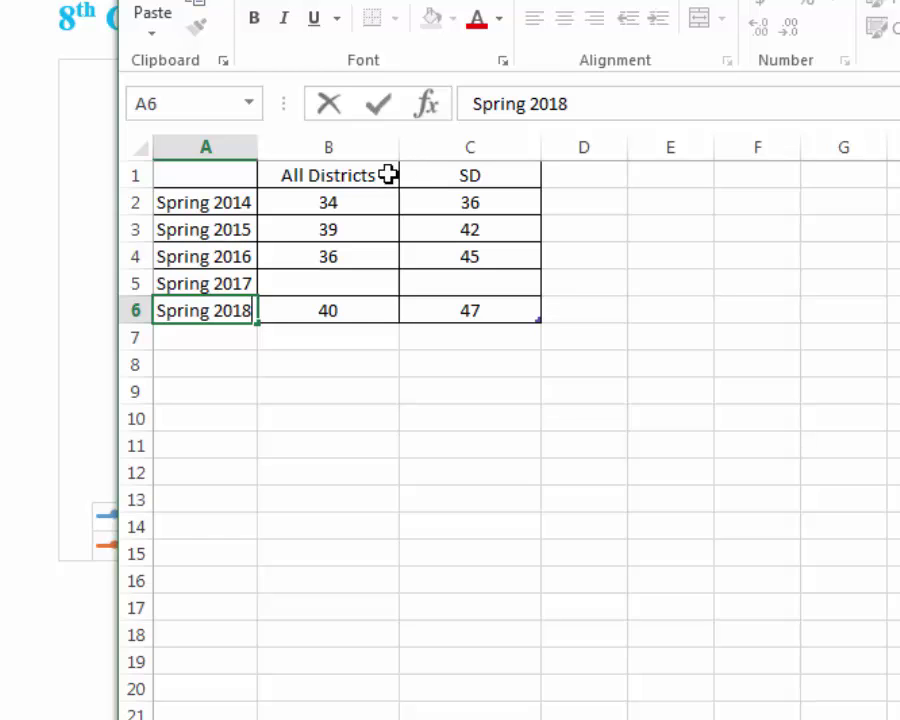
# Enter 40 for All Districts and 47 for SD in the Spring 2017 row, and clear both values in the Spring 2018 row
pyautogui.click(334, 285)
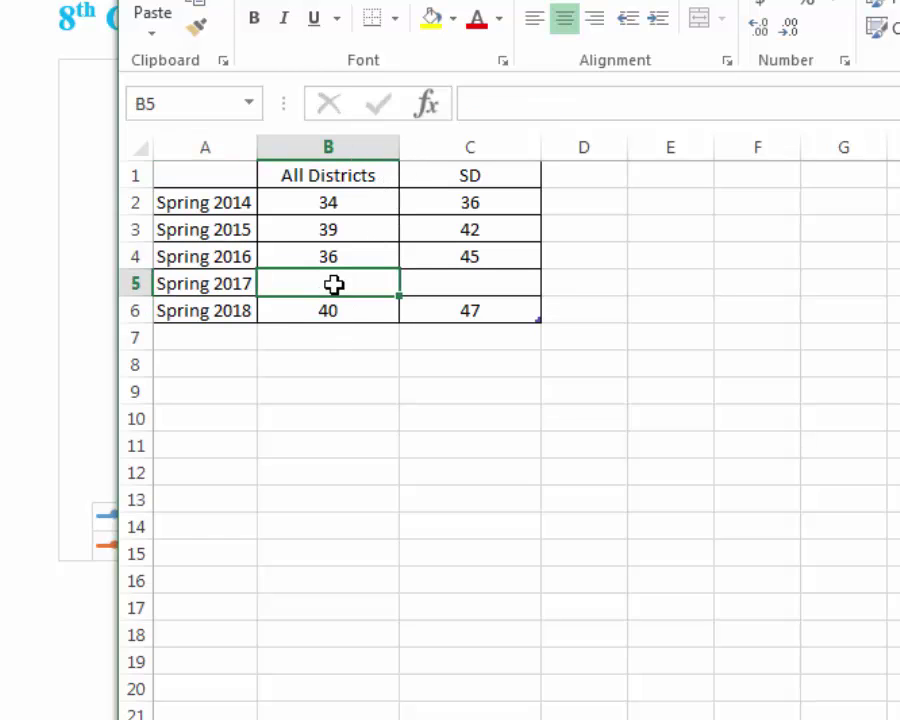
pyautogui.write('40')
pyautogui.press('Tab')
pyautogui.write('47')
pyautogui.click(383, 304)
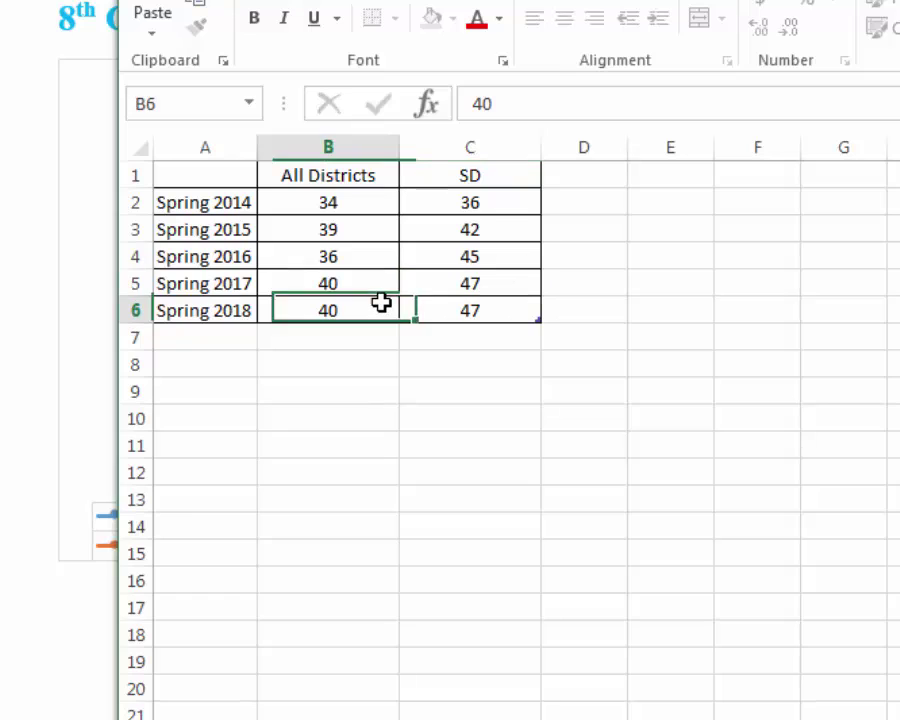
pyautogui.press('Delete')
pyautogui.click(466, 307)
pyautogui.press('Delete')
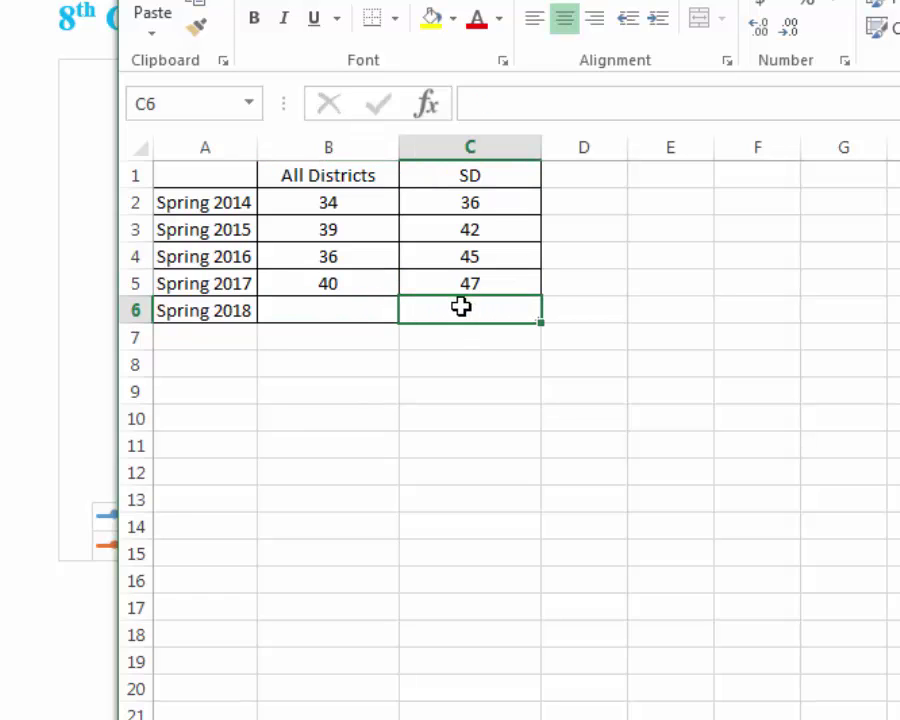
# Enter 42 for All Districts and 46 for SD in the Spring 2018 row, and close the data workbook
pyautogui.click(363, 314)
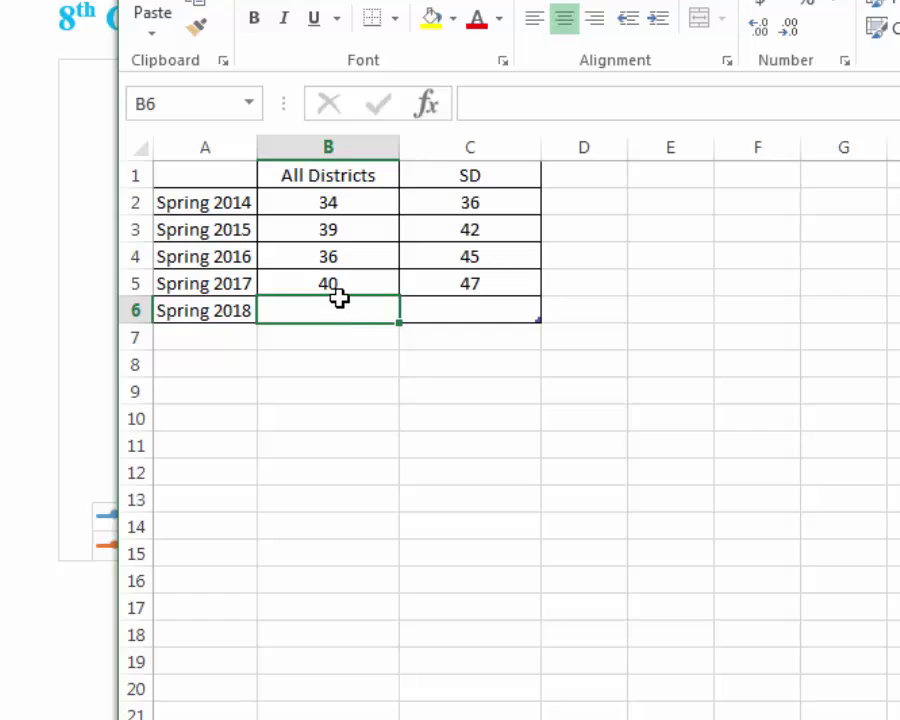
pyautogui.write('42')
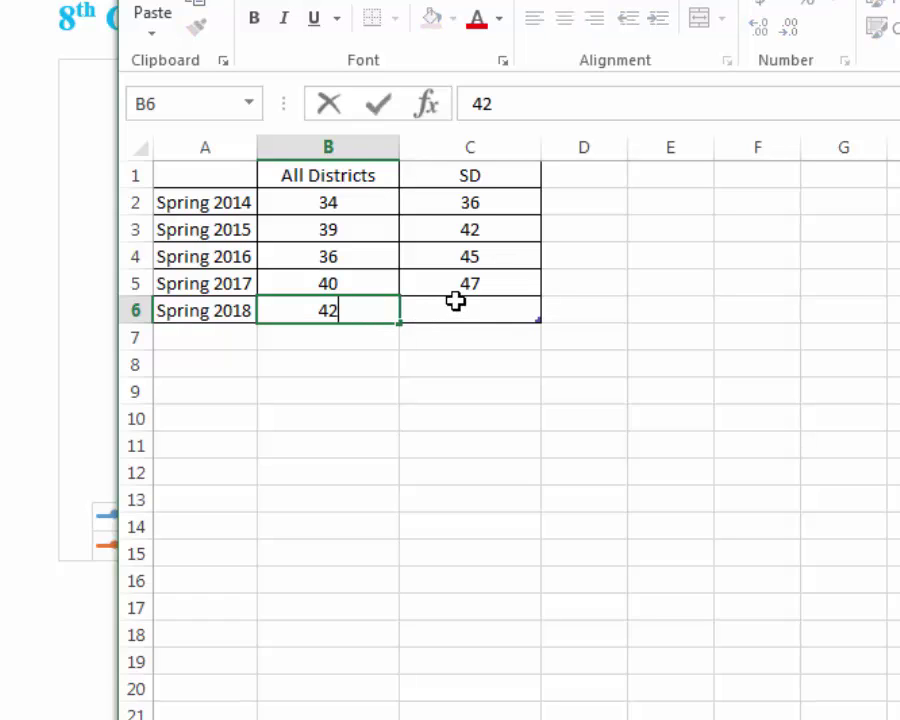
pyautogui.click(457, 300)
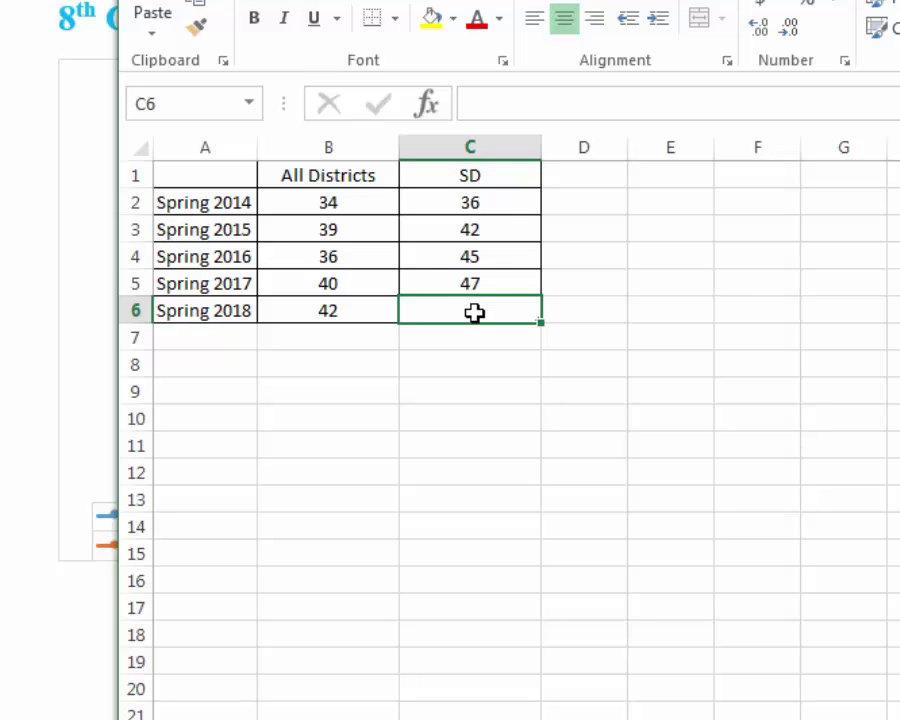
pyautogui.write('46')
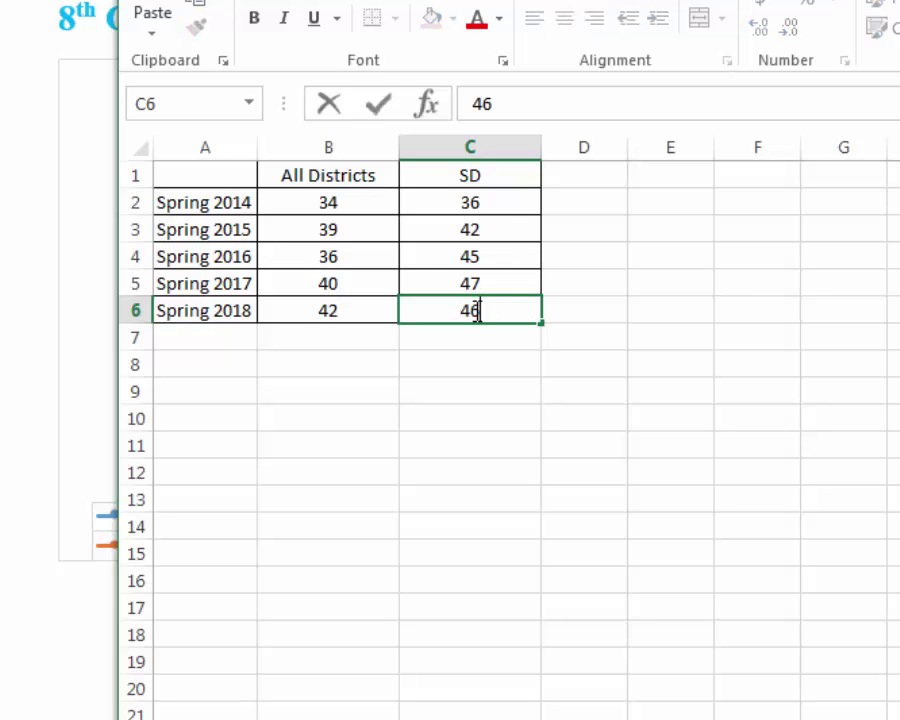
pyautogui.click(578, 285)
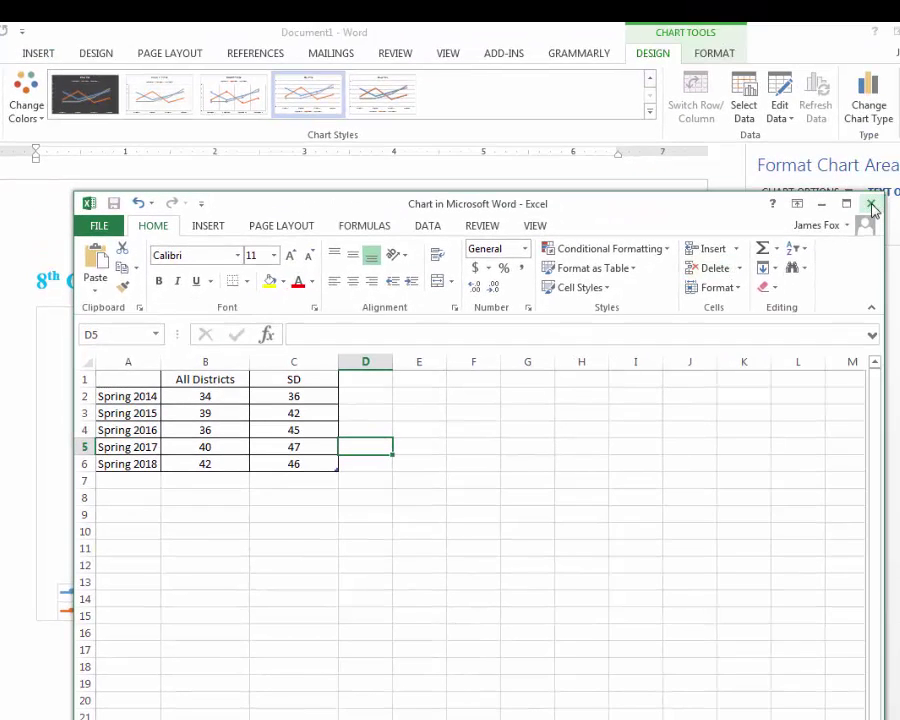
pyautogui.click(871, 206)
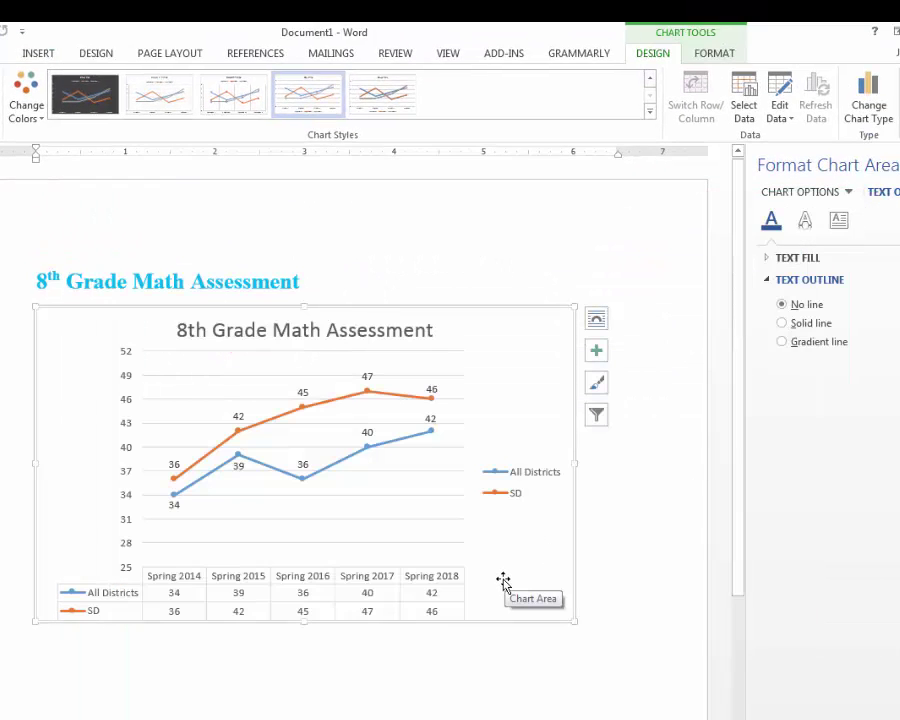
# Filter the Spring 2018 category out of the chart
pyautogui.click(600, 417)
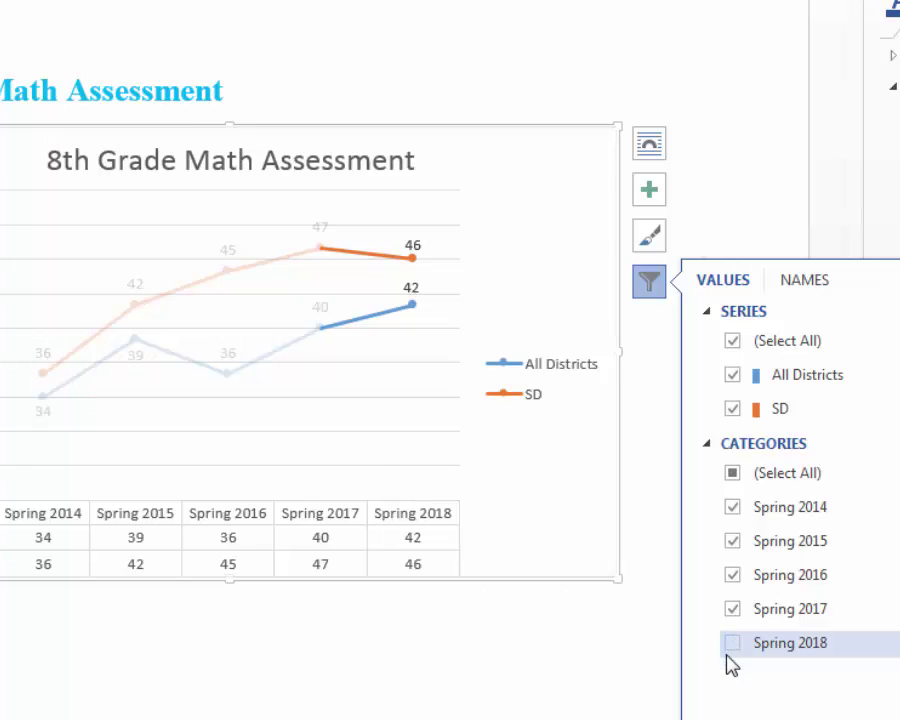
pyautogui.click(617, 654)
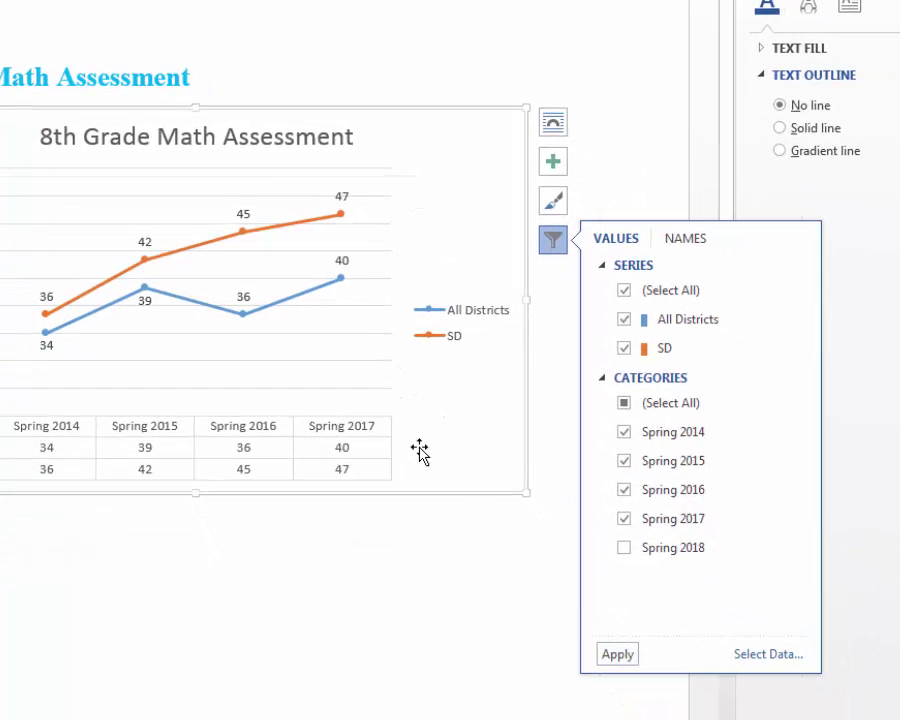
pyautogui.click(616, 134)
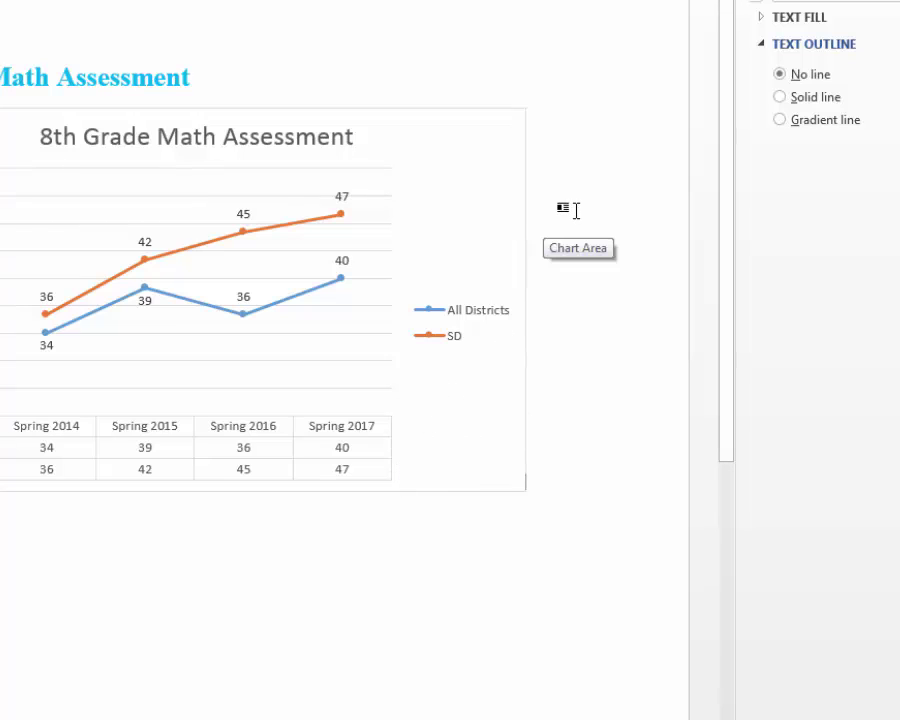
# Include the Spring 2018 category in the chart again through the chart filter
pyautogui.click(514, 206)
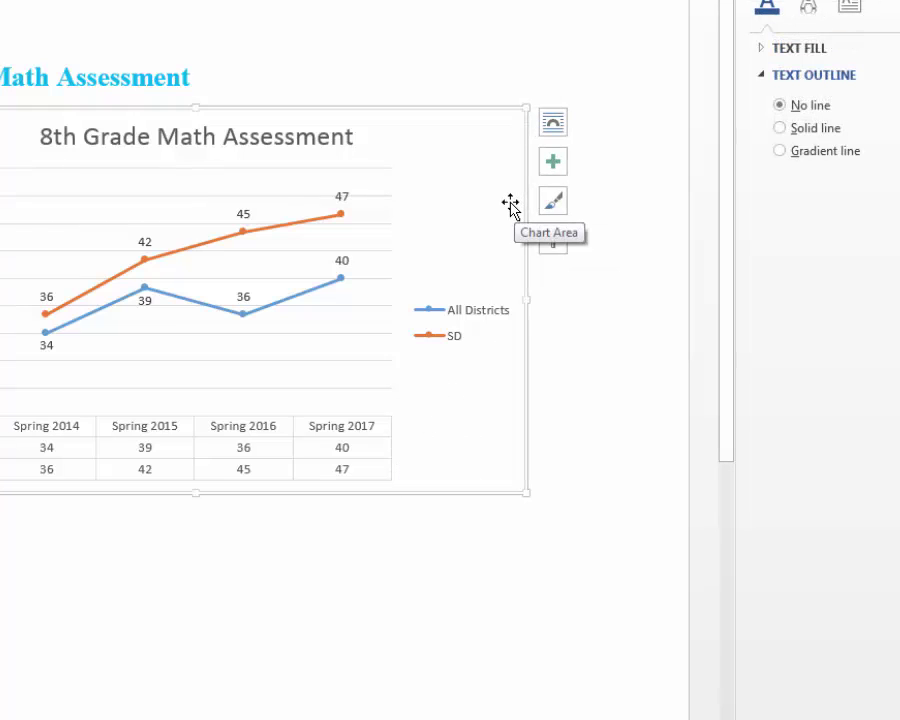
pyautogui.click(553, 241)
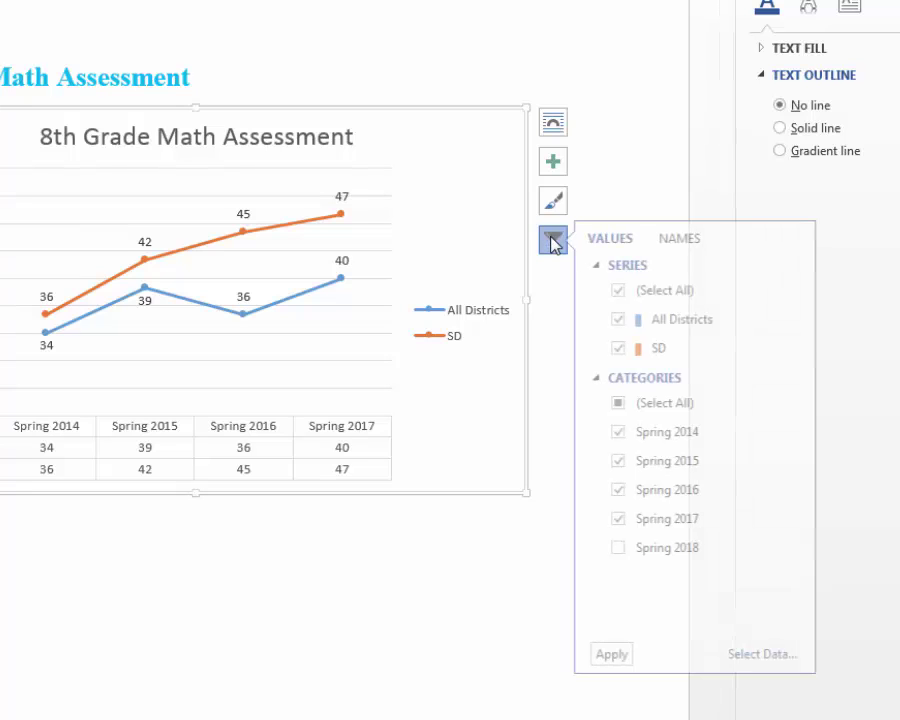
pyautogui.click(624, 549)
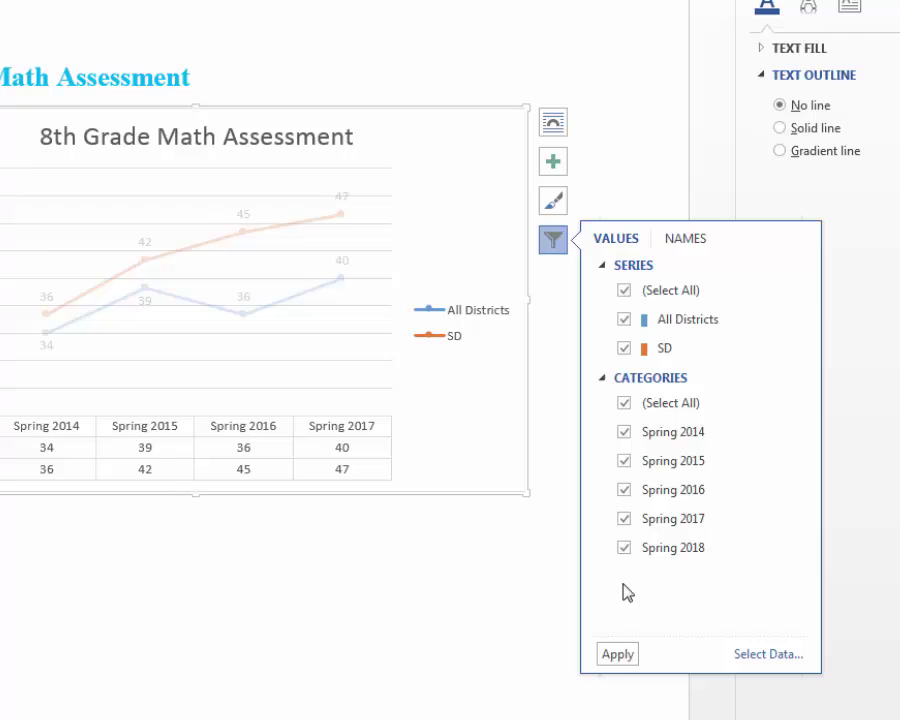
pyautogui.click(618, 654)
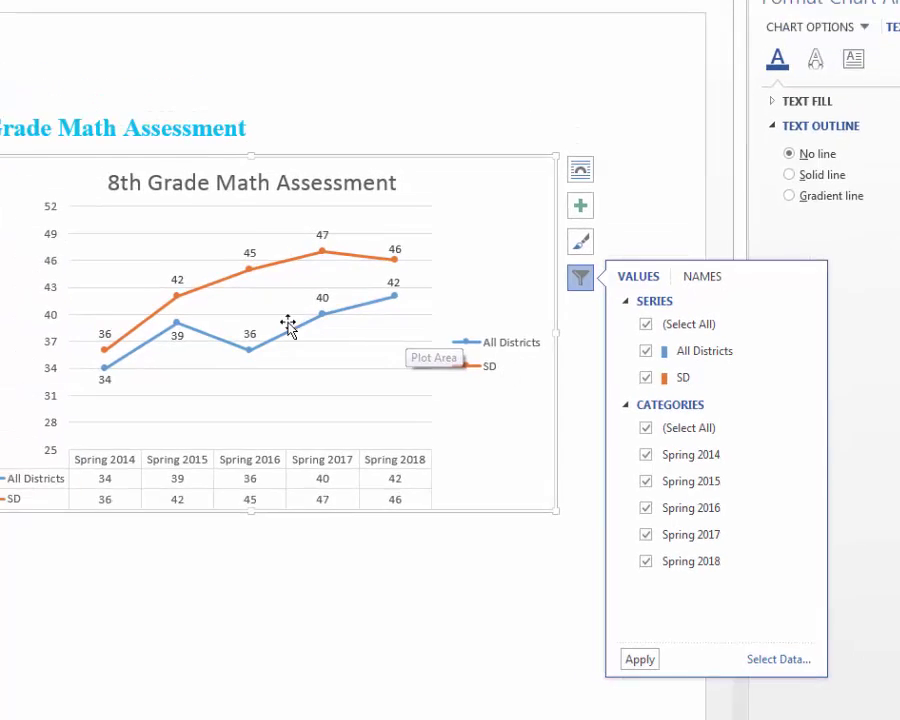
# Apply the second chart style, with a grey gradient background and data values inside round markers
pyautogui.click(45, 328)
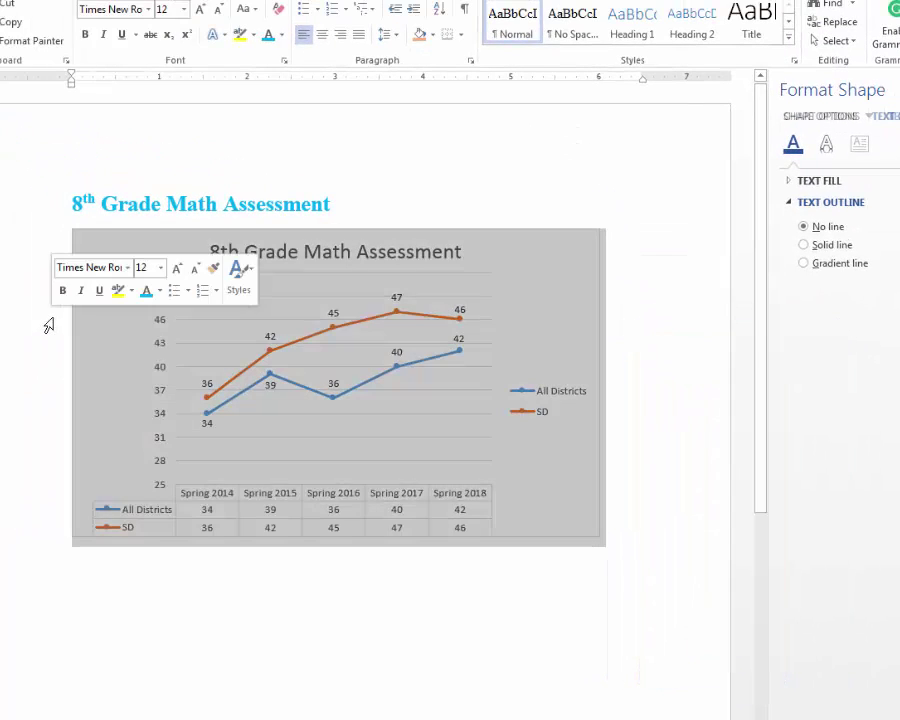
pyautogui.click(532, 202)
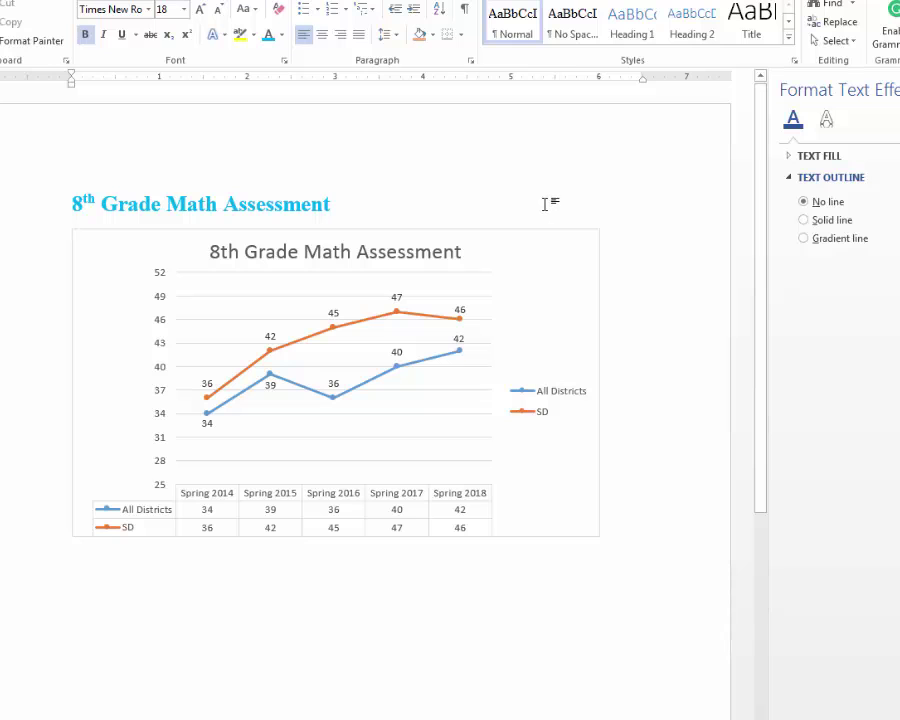
pyautogui.click(549, 248)
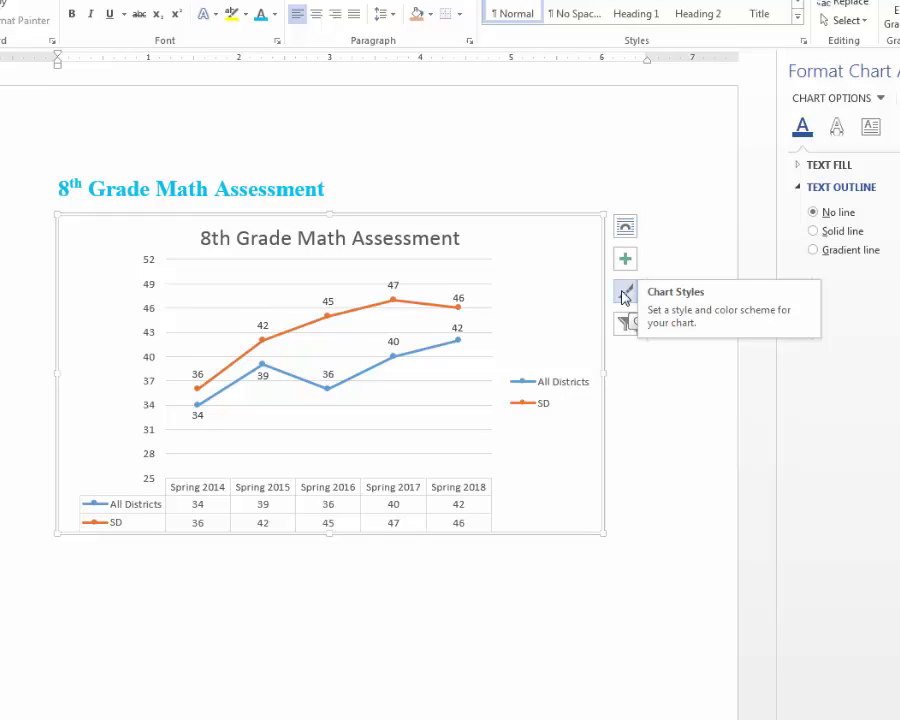
pyautogui.click(624, 295)
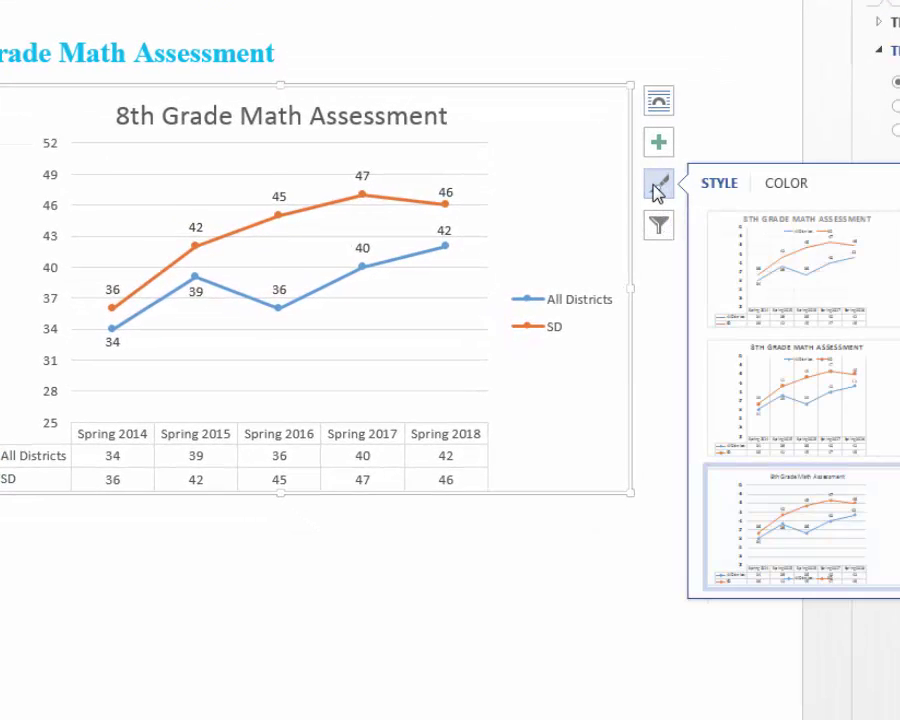
pyautogui.scroll(-2, 899, 523)
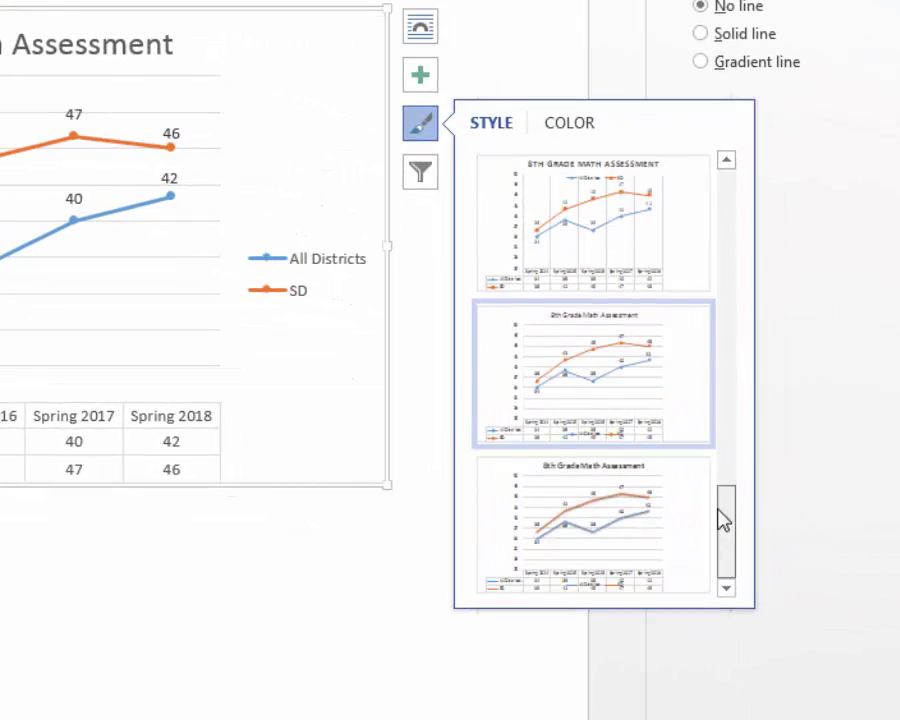
pyautogui.moveTo(722, 521); pyautogui.dragTo(727, 195)
pyautogui.click(604, 346)
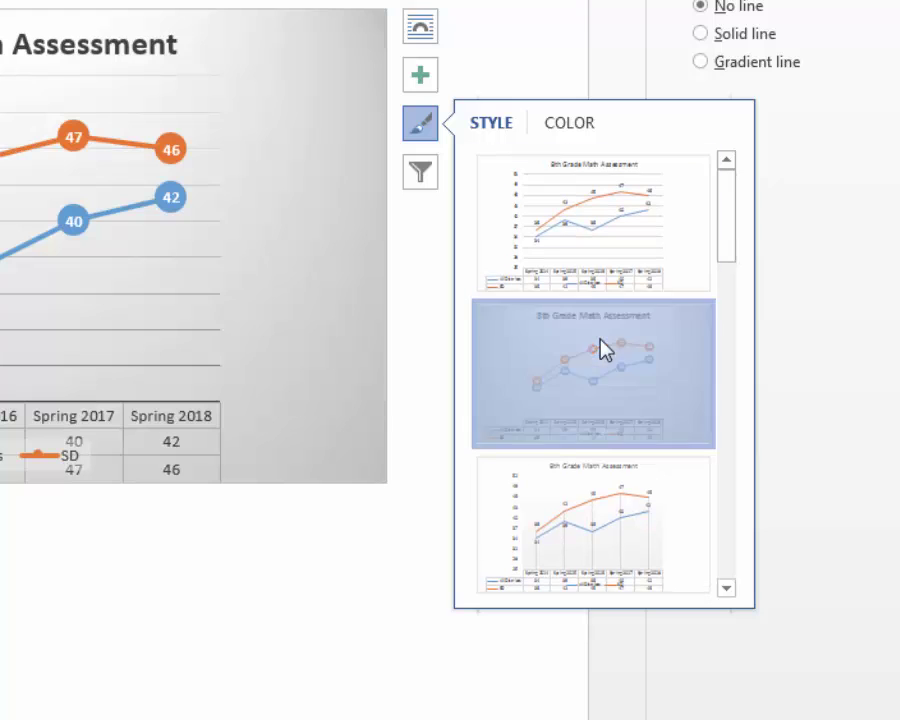